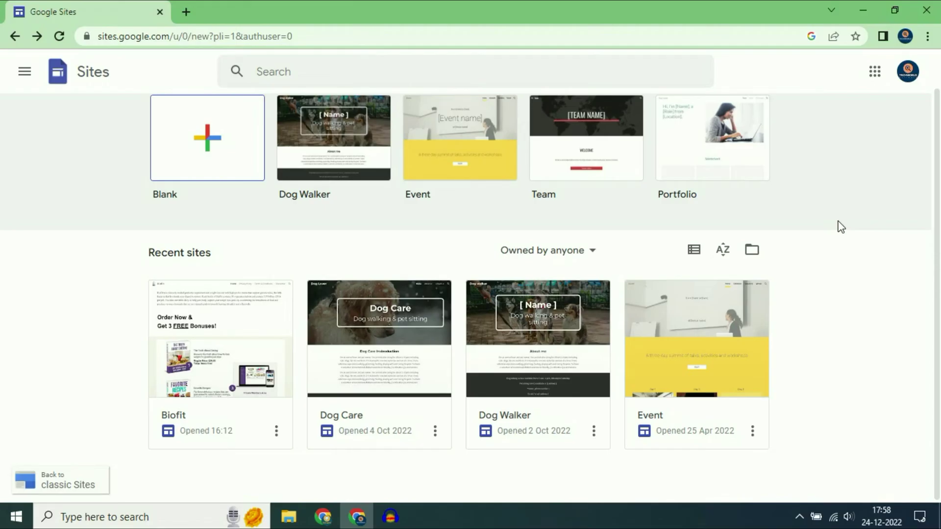
# Step: Check the classic Sites page, go back to the new Google Sites home and look over the recent sites
pyautogui.click(57, 479)
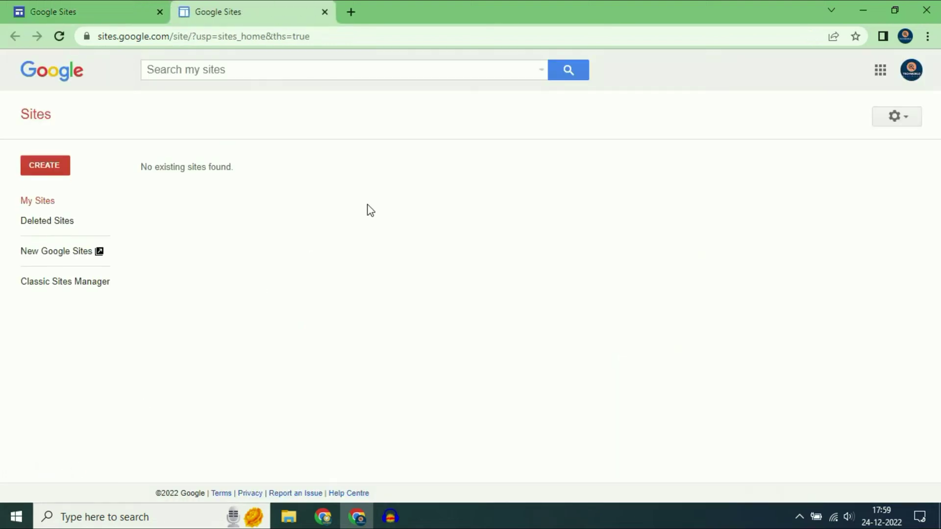
pyautogui.click(54, 255)
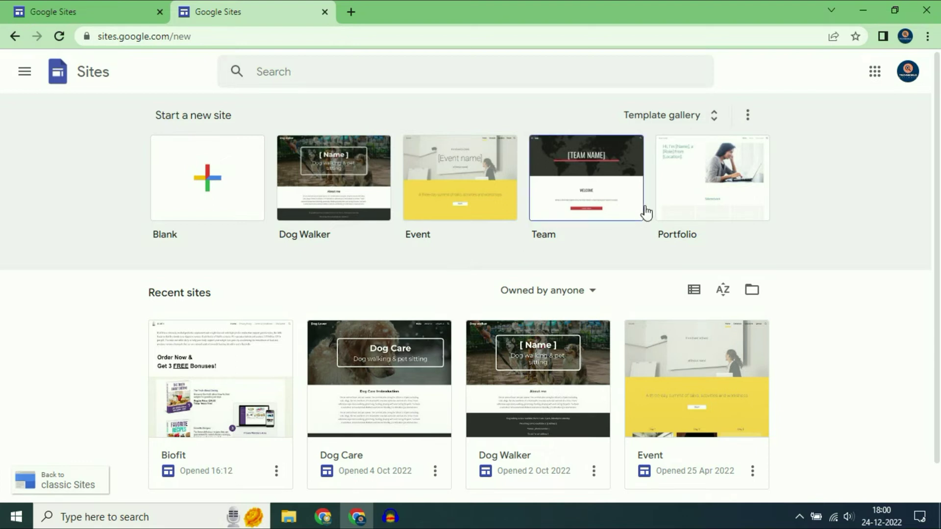
pyautogui.scroll(-2, 735, 255)
pyautogui.scroll(2, 725, 284)
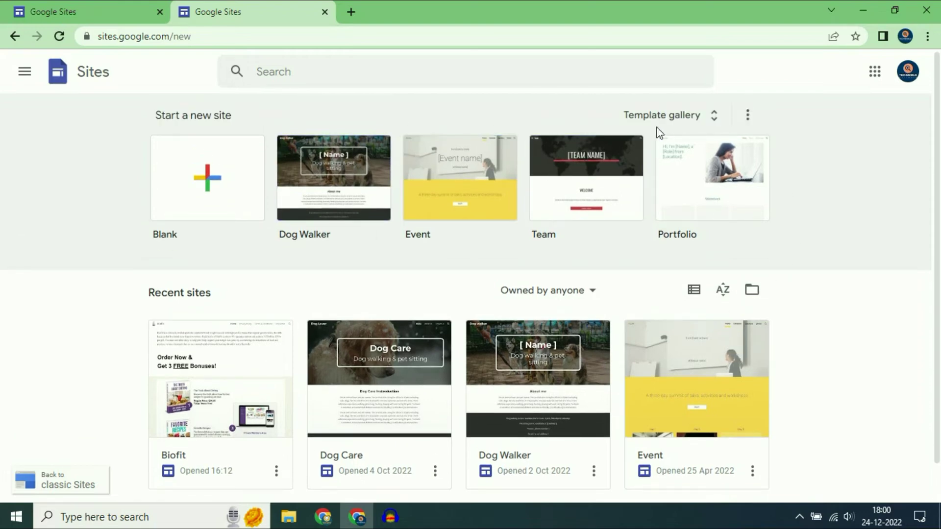
# Step: Browse the full template gallery and create a new site from the Photo Portfolio template under Small business
pyautogui.click(700, 119)
pyautogui.scroll(-10, 641, 208)
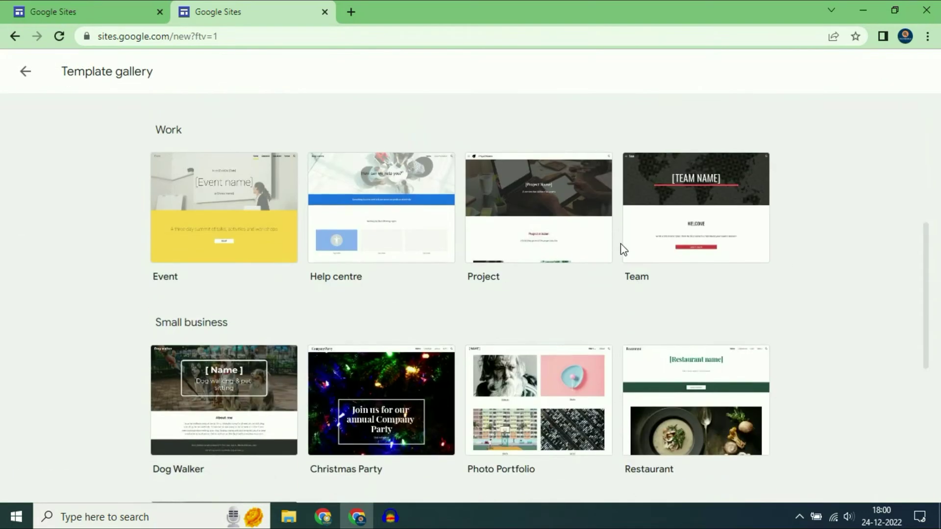
pyautogui.scroll(10, 600, 294)
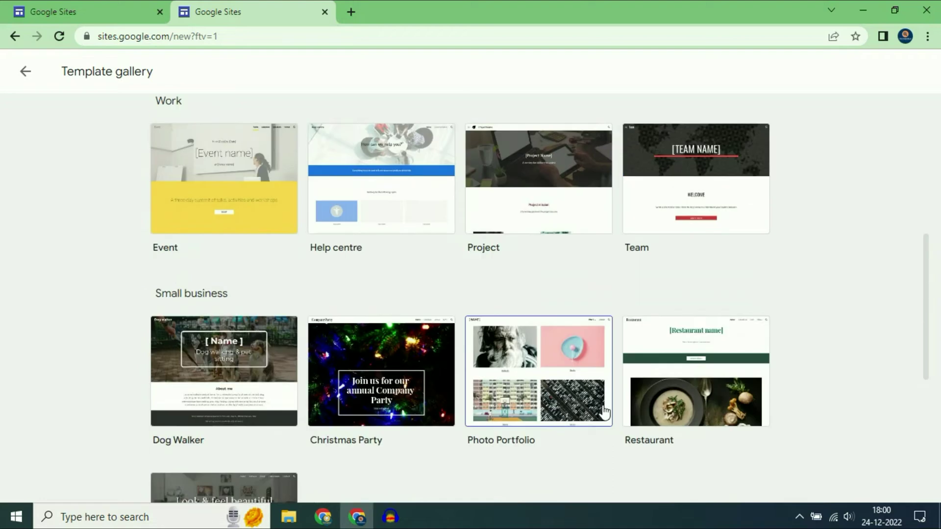
pyautogui.scroll(-10, 603, 343)
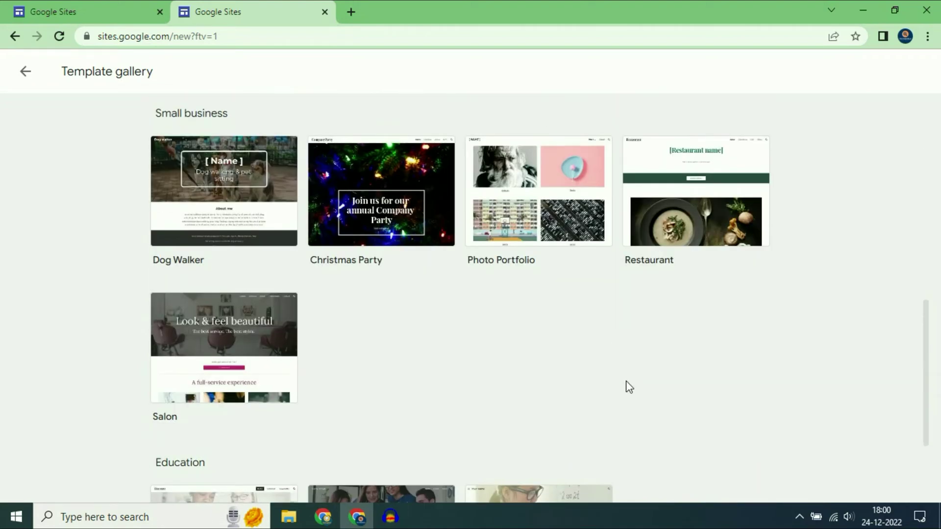
pyautogui.click(551, 173)
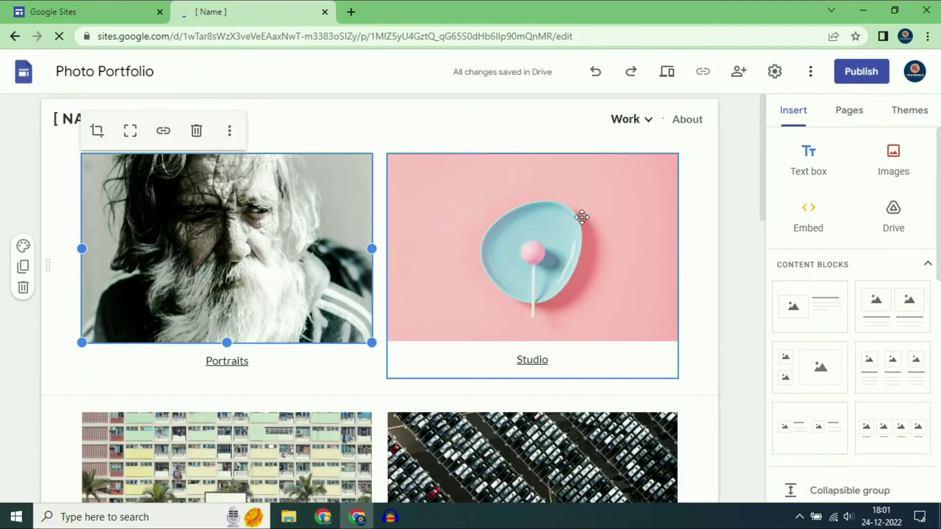
# Step: Look through the template page and publish the site to the web with the address techwhites
pyautogui.scroll(-15, 580, 262)
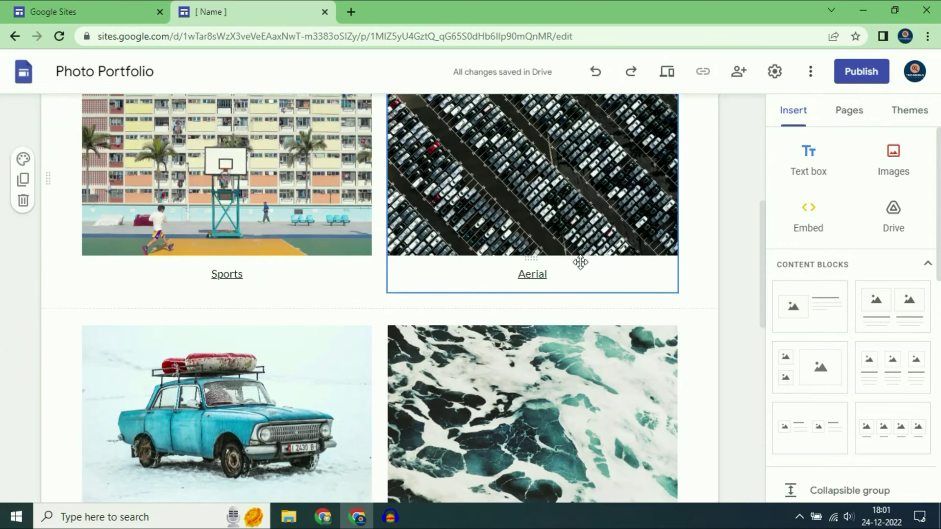
pyautogui.scroll(15, 594, 299)
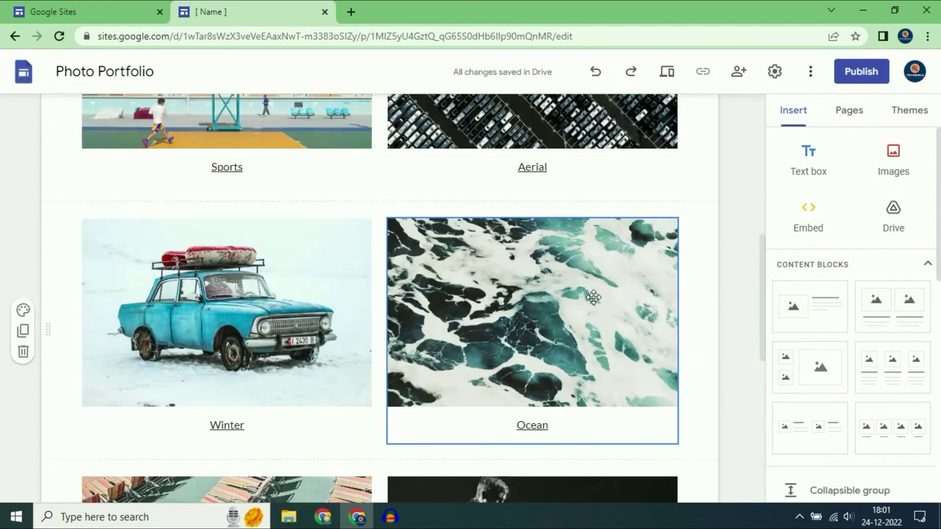
pyautogui.click(862, 77)
pyautogui.write('techwhites')
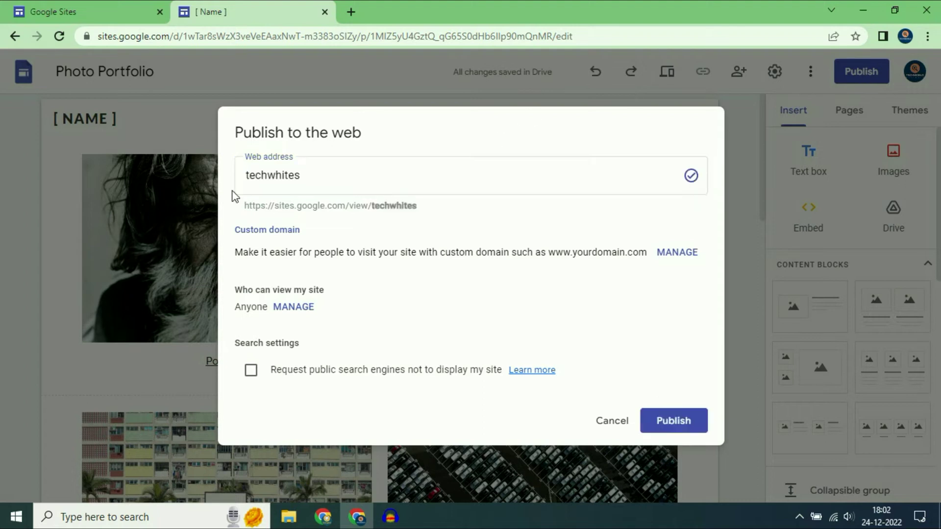
pyautogui.moveTo(240, 205); pyautogui.dragTo(372, 206)
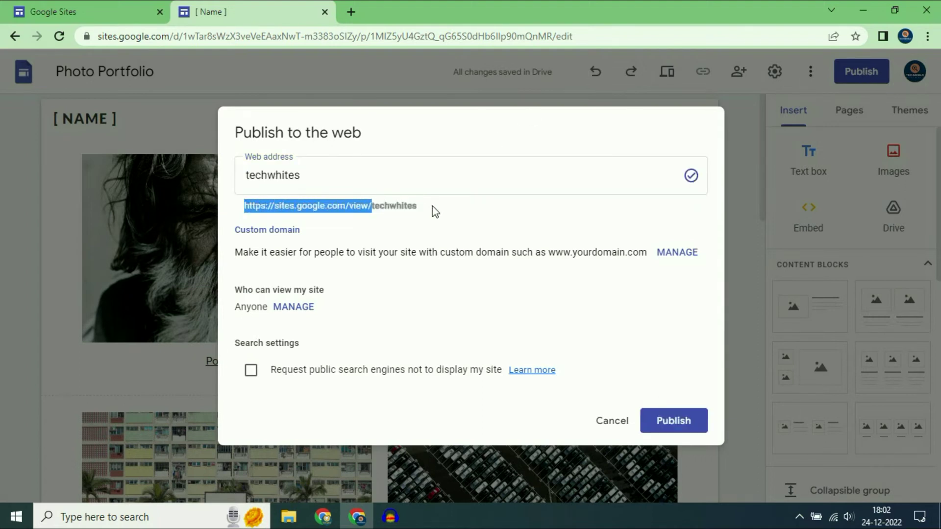
pyautogui.click(681, 420)
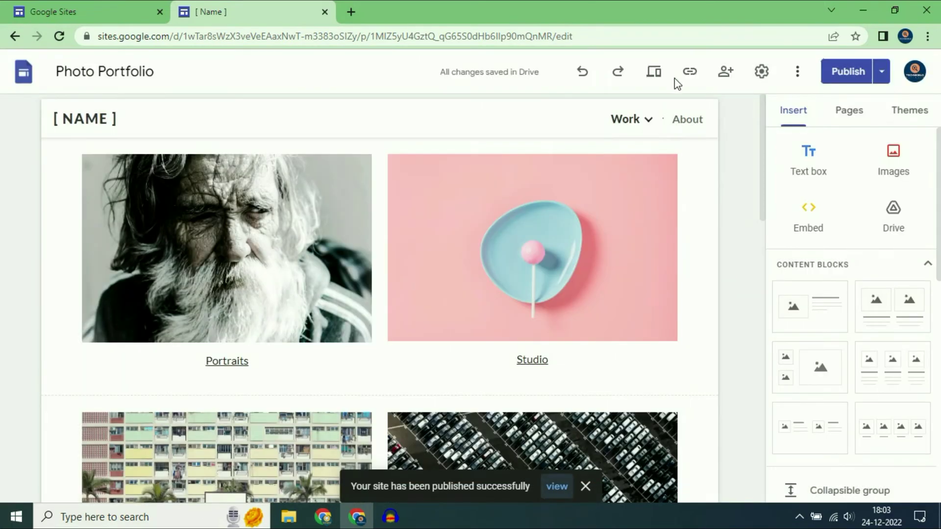
# Step: Copy the published site link and open it in a new browser tab
pyautogui.click(689, 72)
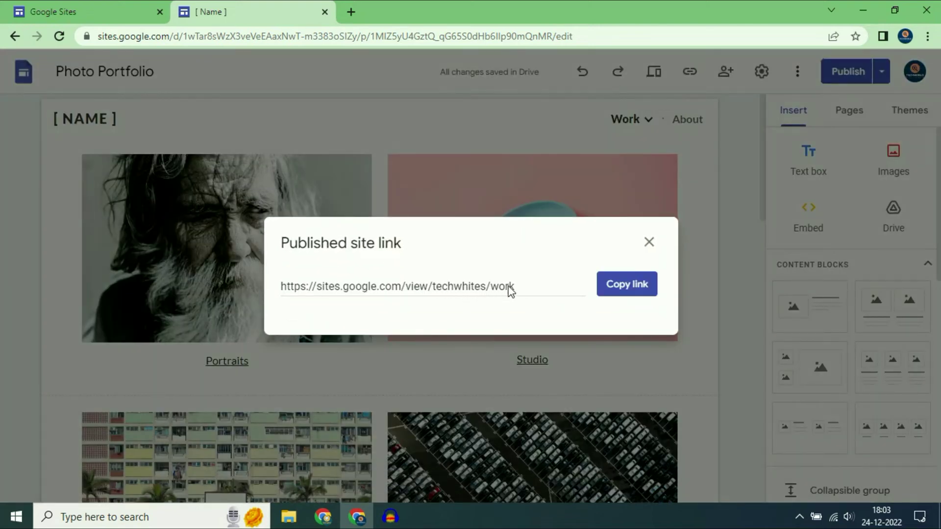
pyautogui.click(629, 285)
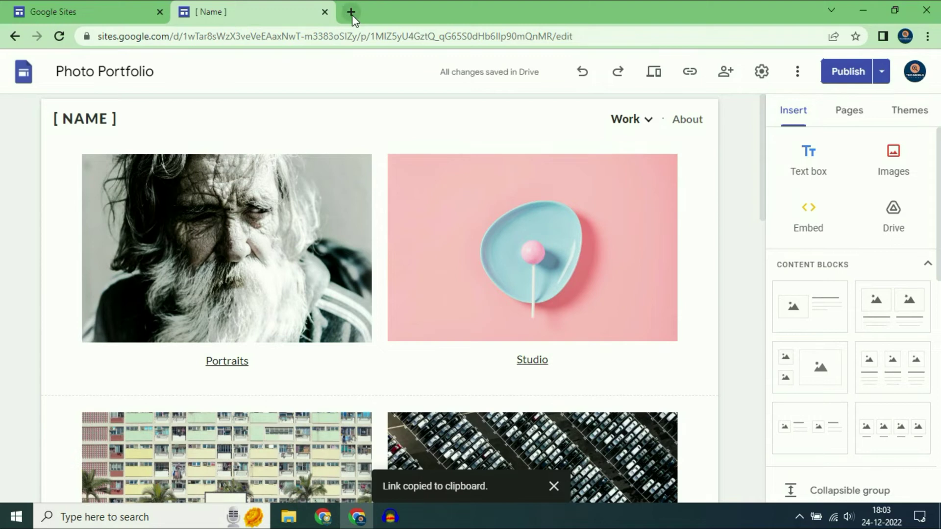
pyautogui.click(351, 12)
pyautogui.rightClick(371, 40)
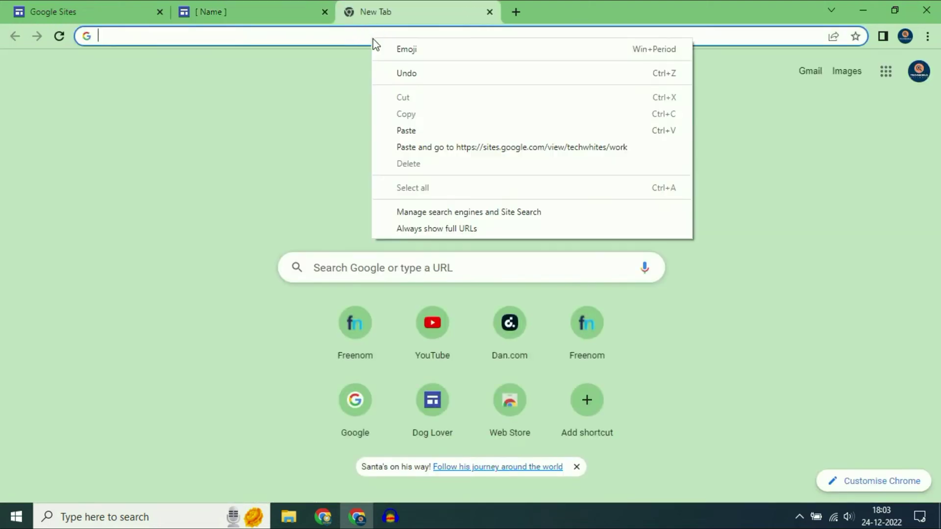
pyautogui.click(409, 130)
pyautogui.press('Return')
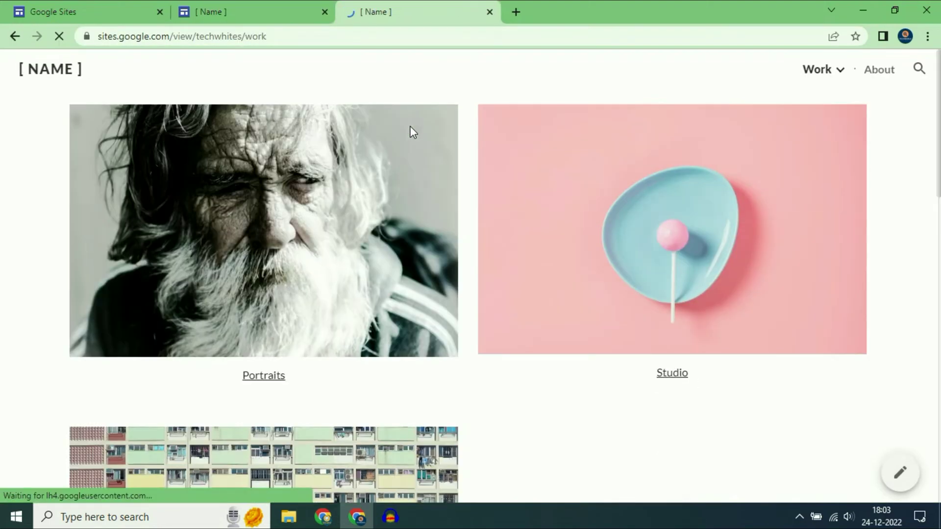
# Step: Check the published site's web address and page content, and close its browser tab
pyautogui.click(346, 36)
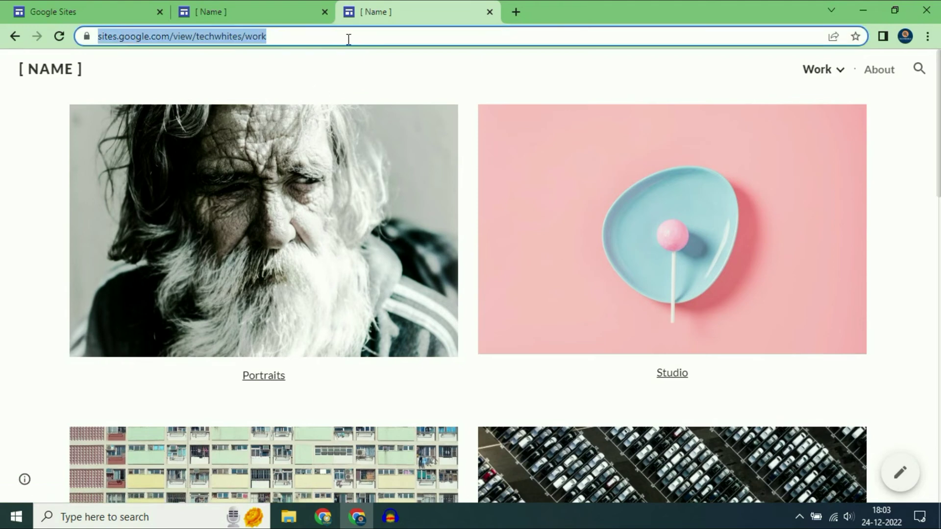
pyautogui.scroll(-4, 436, 112)
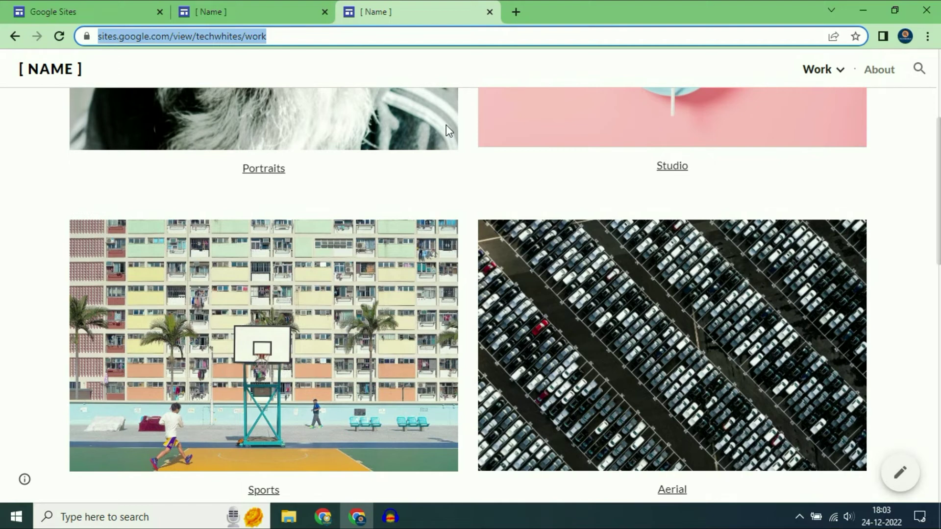
pyautogui.click(489, 12)
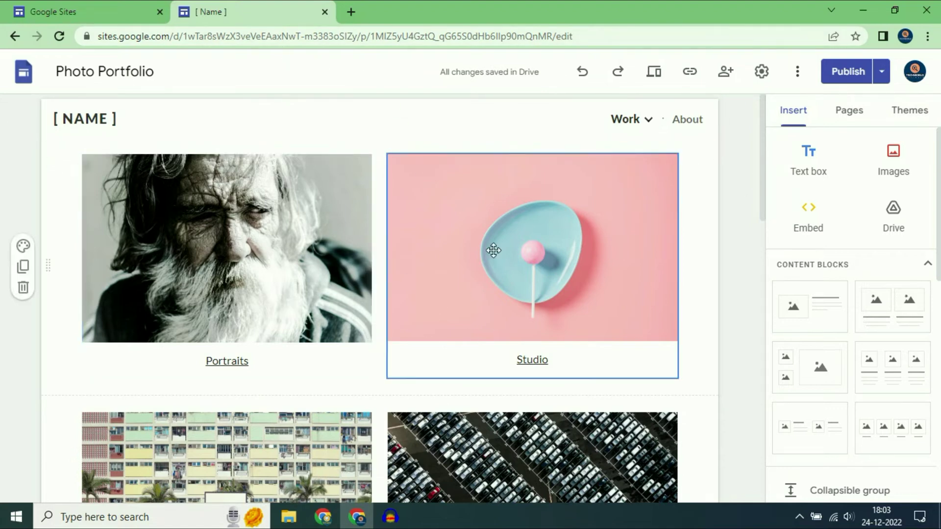
# Step: Switch to the GoDaddy account's products page and highlight the domain healthyandcaring.com in the domain list
pyautogui.moveTo(323, 517)
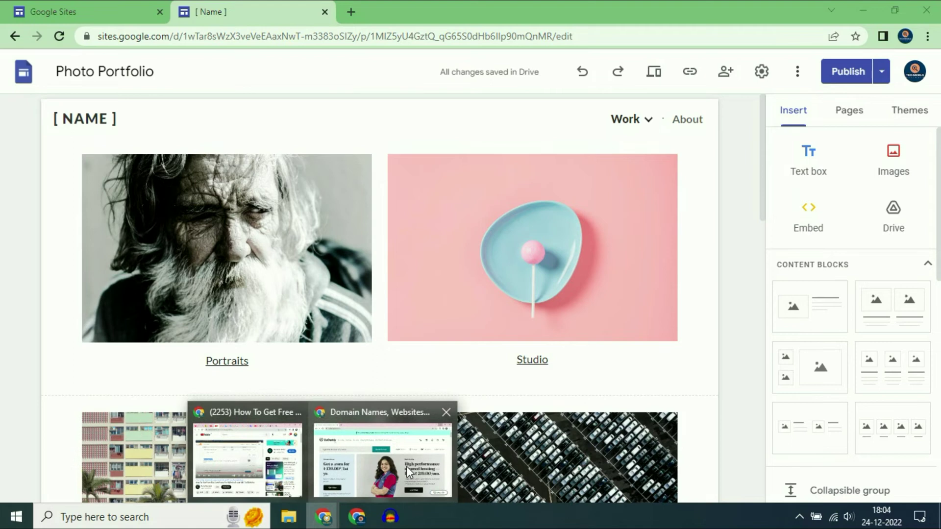
pyautogui.click(368, 421)
pyautogui.scroll(-5, 559, 192)
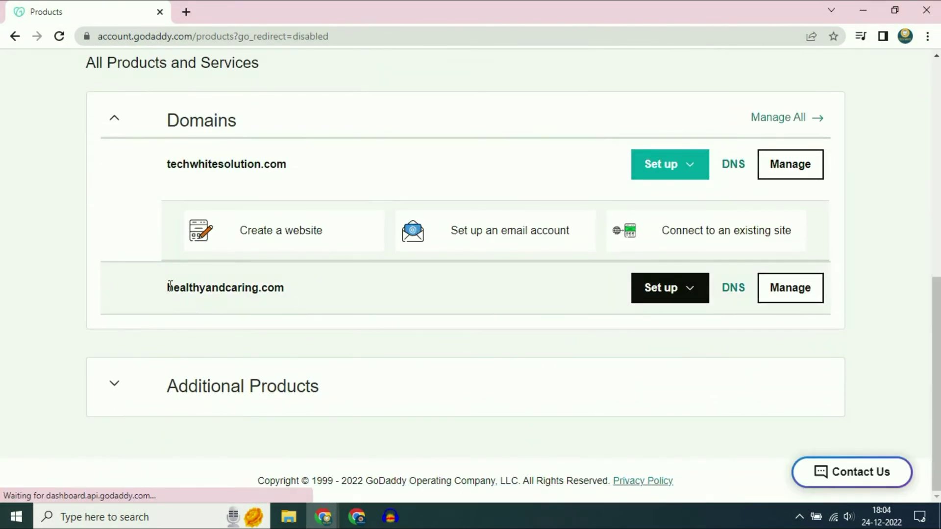
pyautogui.moveTo(169, 289); pyautogui.dragTo(283, 293)
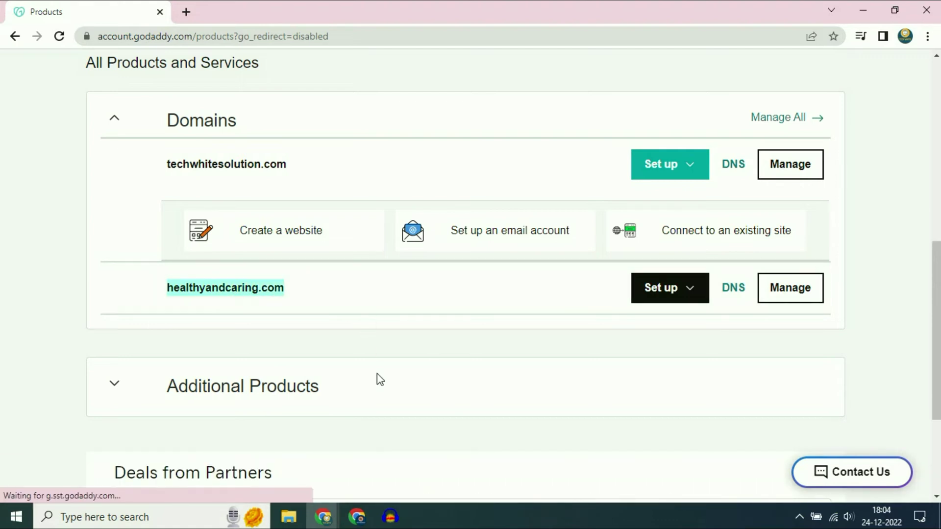
# Step: Return to the Google Sites editor and start the custom domain setup from the site settings, using a domain from a third party
pyautogui.click(362, 517)
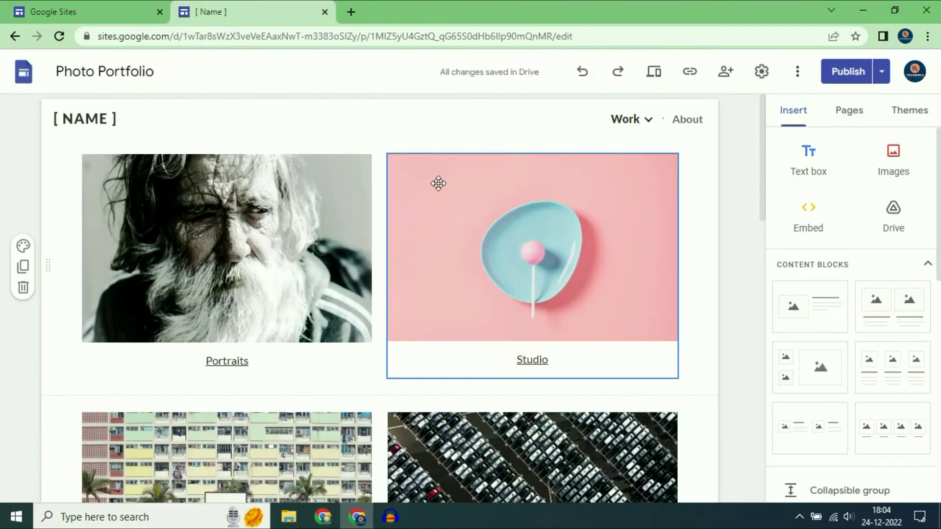
pyautogui.click(762, 72)
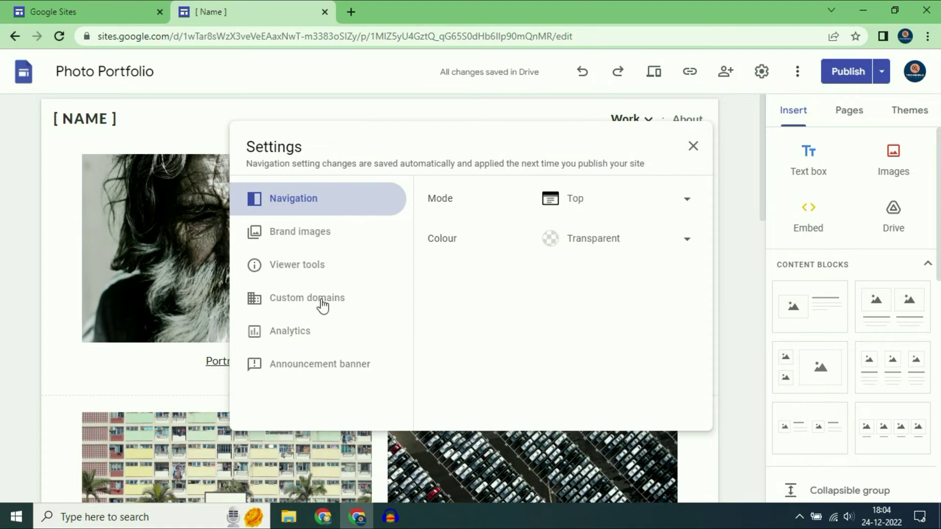
pyautogui.click(303, 303)
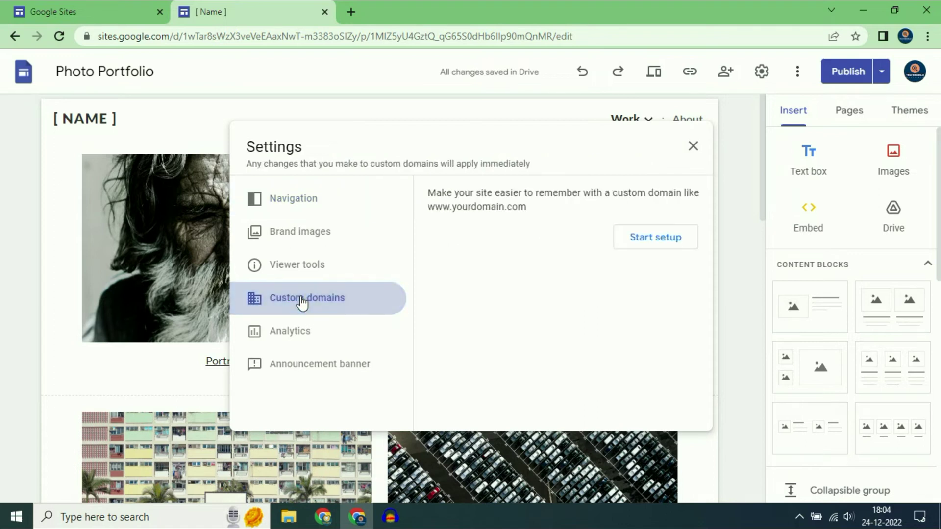
pyautogui.click(642, 240)
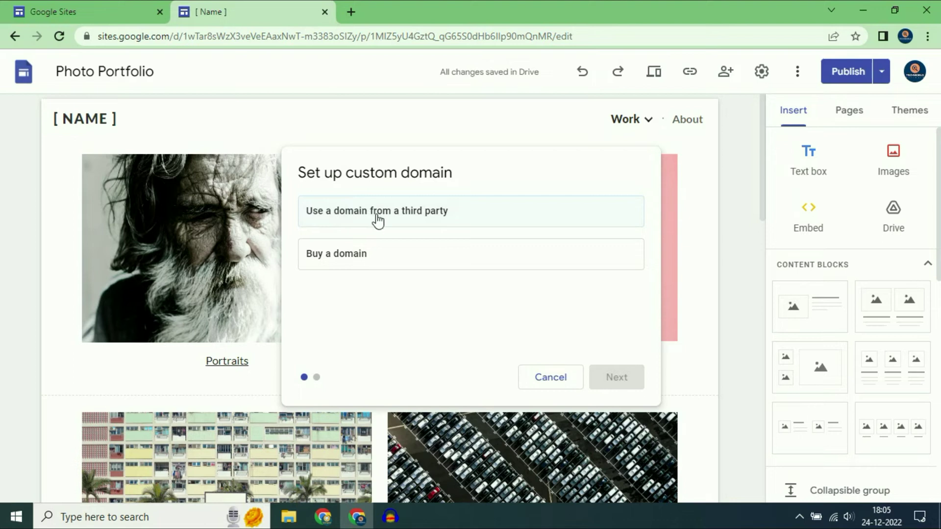
pyautogui.click(405, 214)
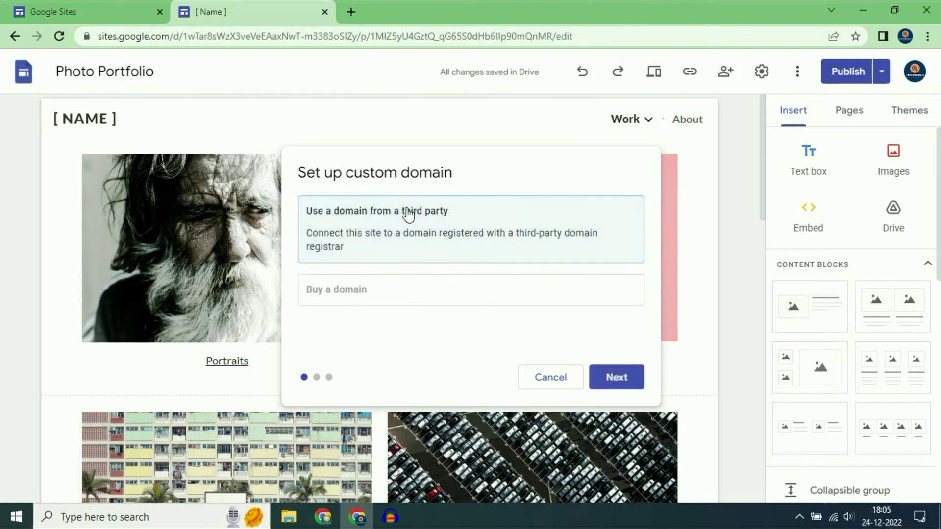
pyautogui.click(623, 377)
pyautogui.click(454, 244)
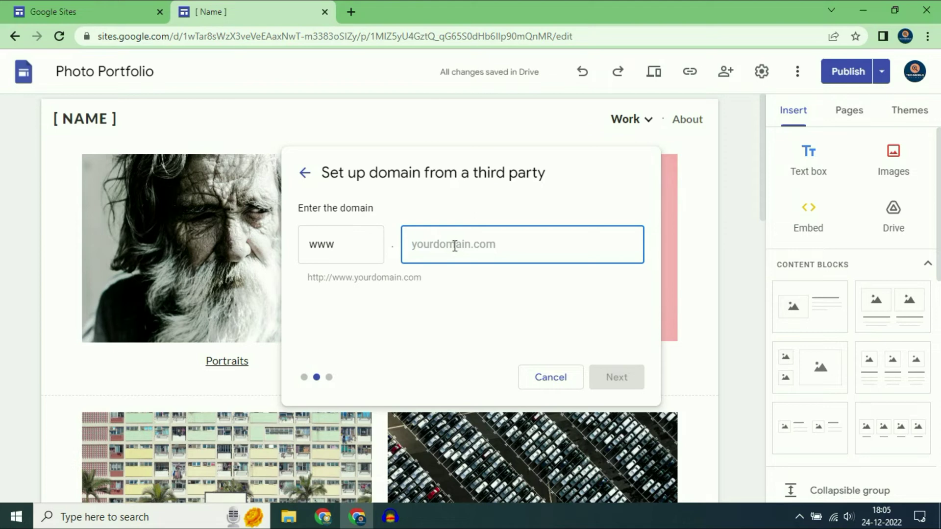
# Step: Switch to GoDaddy, dismiss the survey pop-up and copy the domain name healthyandcaring.com
pyautogui.moveTo(324, 517)
pyautogui.click(402, 463)
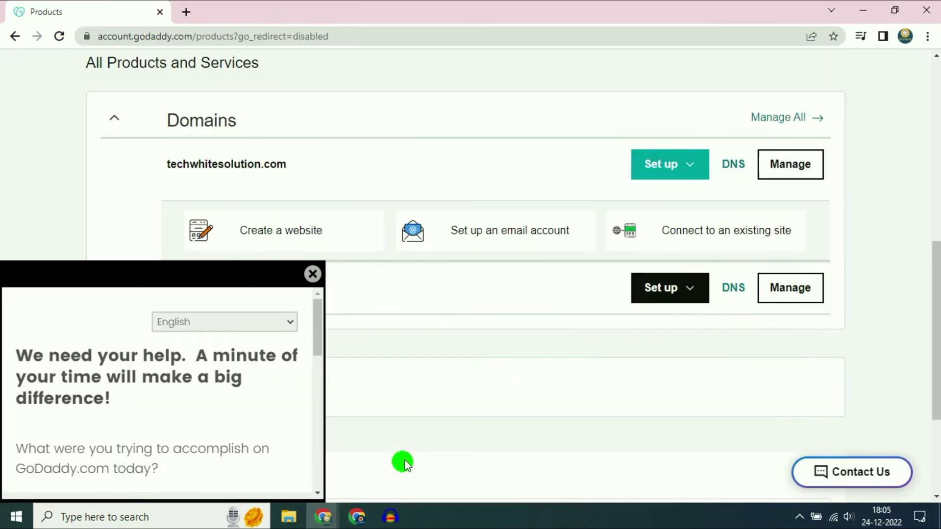
pyautogui.click(313, 273)
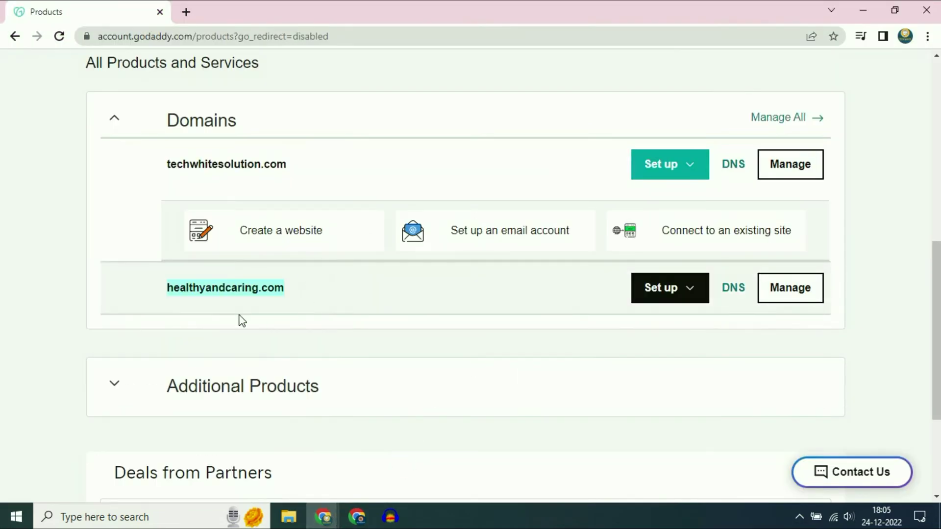
pyautogui.rightClick(238, 281)
pyautogui.click(254, 293)
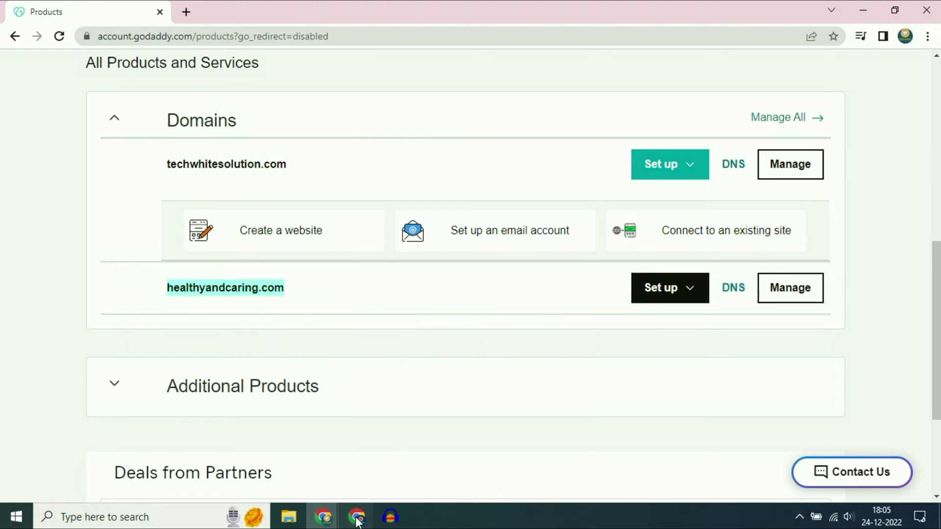
# Step: Switch back to Google Sites and enter healthyandcaring.com as the third-party domain, then examine the note below it
pyautogui.click(357, 518)
pyautogui.rightClick(452, 244)
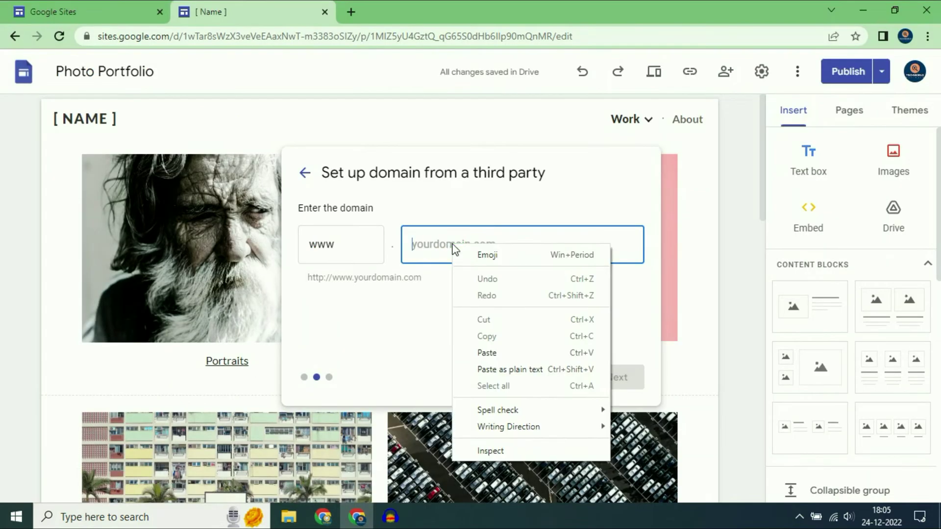
pyautogui.click(479, 352)
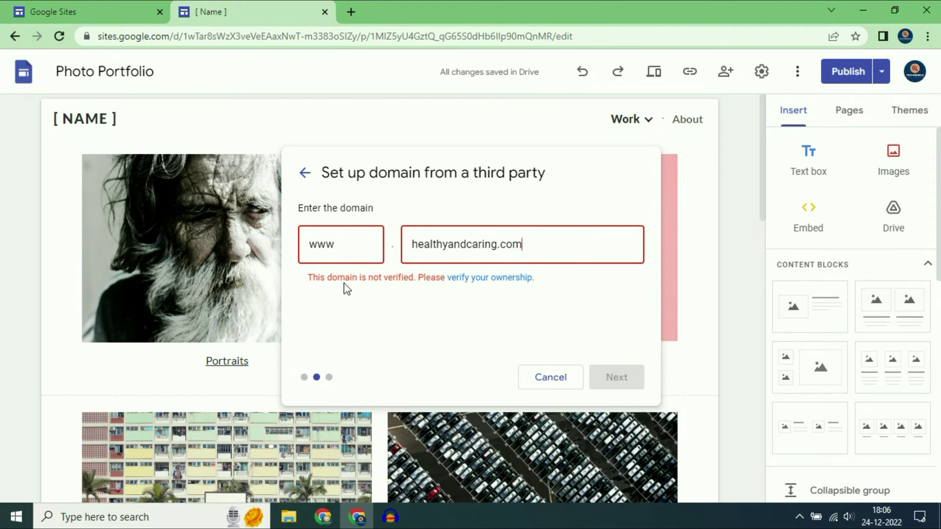
pyautogui.moveTo(381, 278); pyautogui.dragTo(427, 276)
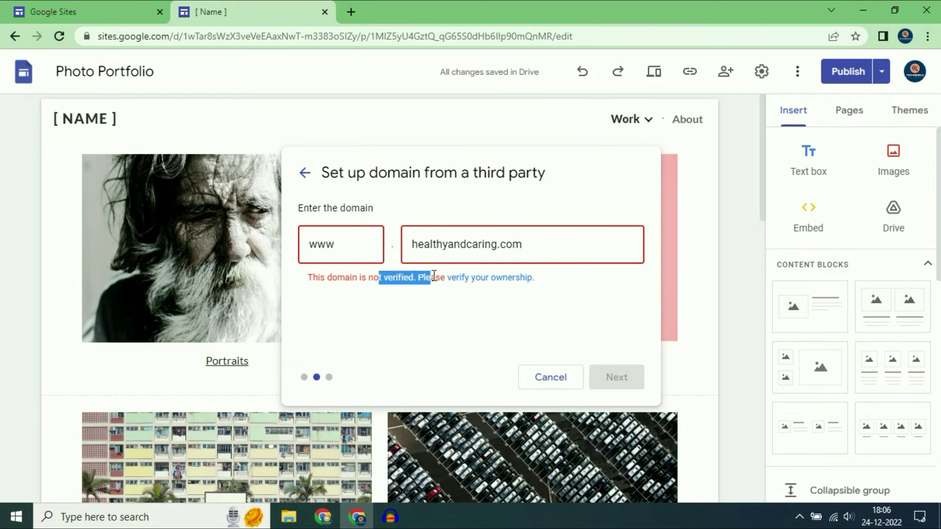
pyautogui.click(435, 277)
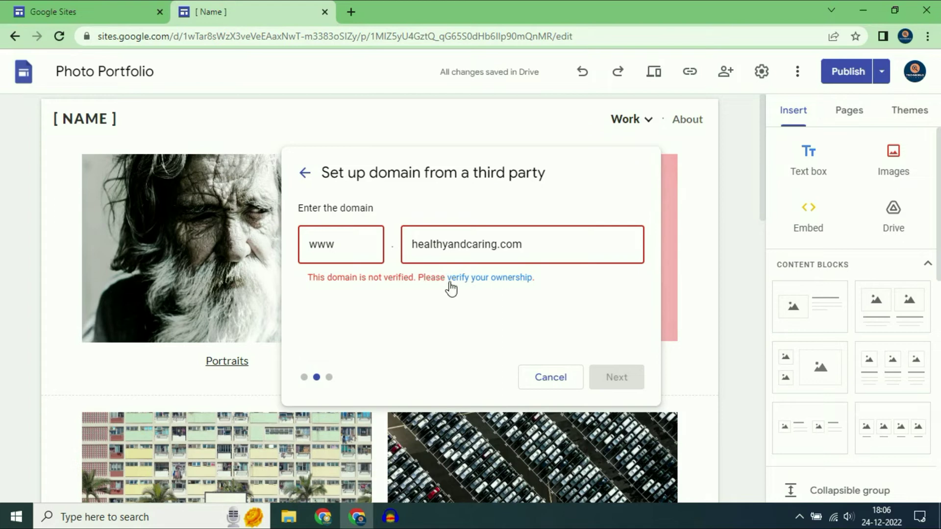
pyautogui.click(490, 278)
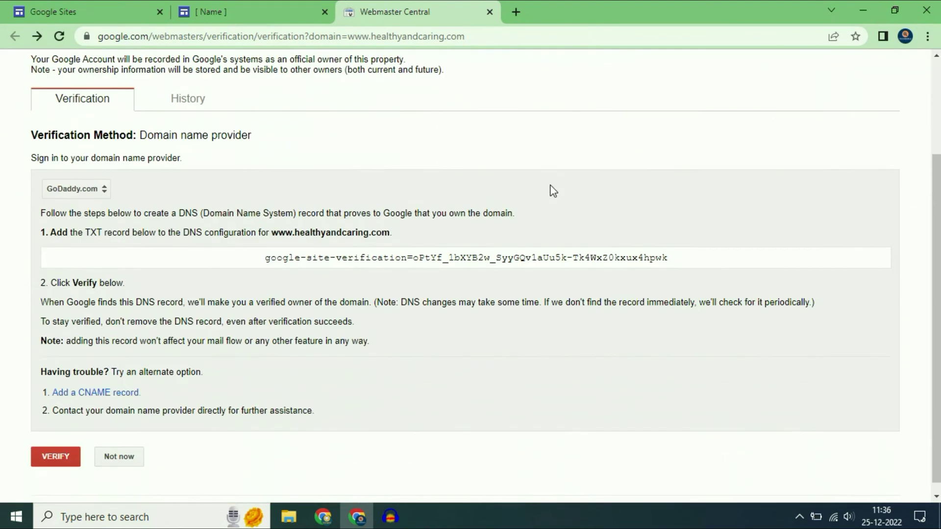
pyautogui.scroll(-1, 551, 190)
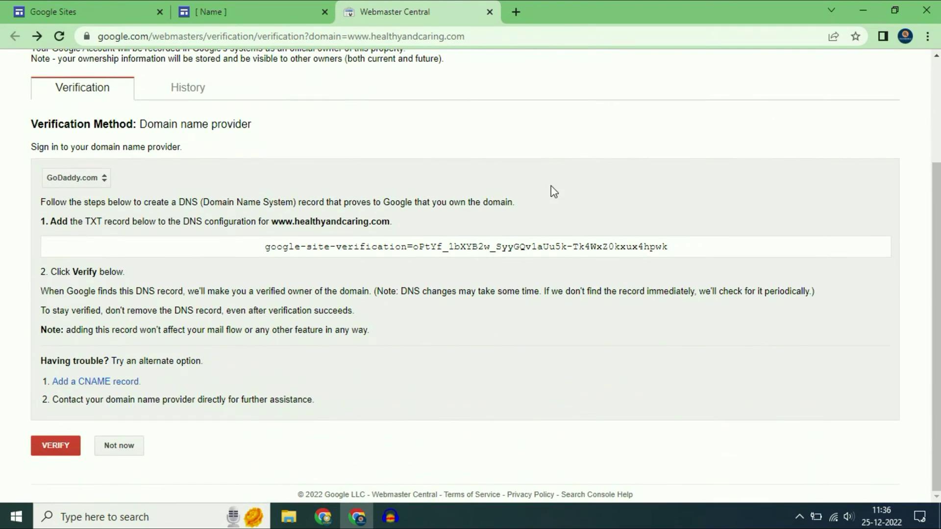
pyautogui.click(102, 384)
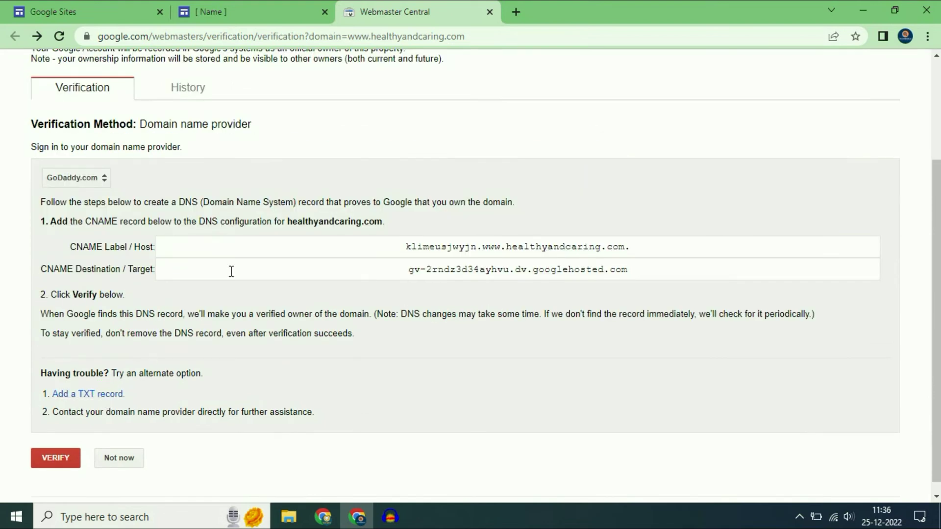
pyautogui.scroll(-1, 258, 241)
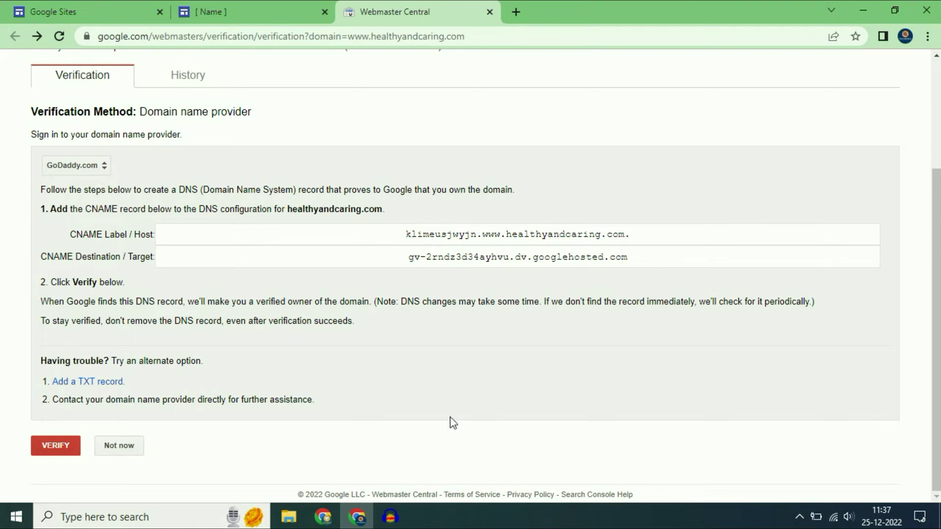
# Step: Switch to GoDaddy and open the DNS management of healthyandcaring.com at its DNS records
pyautogui.moveTo(325, 517)
pyautogui.click(395, 478)
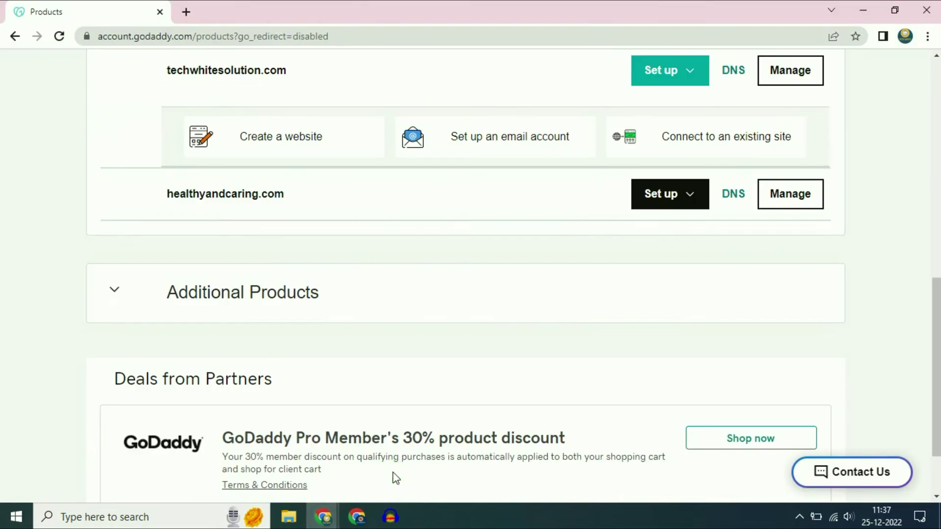
pyautogui.moveTo(168, 195); pyautogui.dragTo(310, 204)
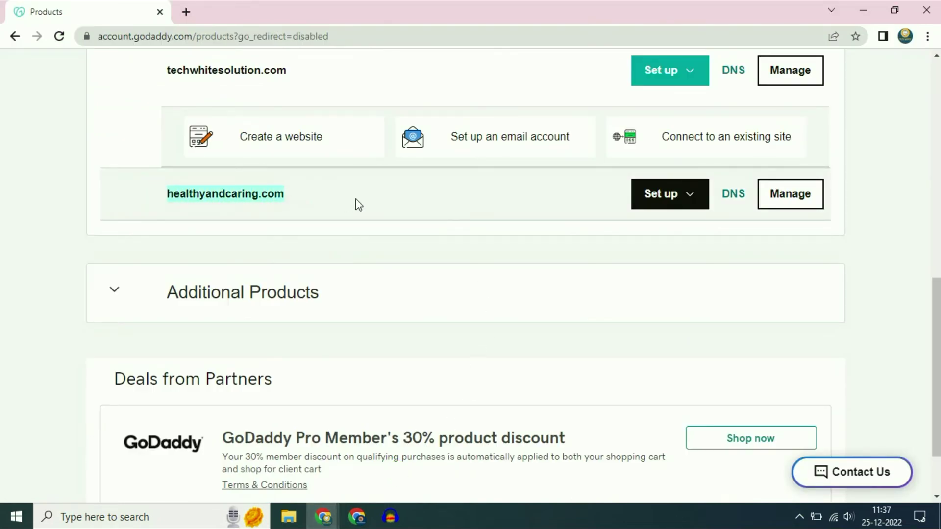
pyautogui.click(735, 199)
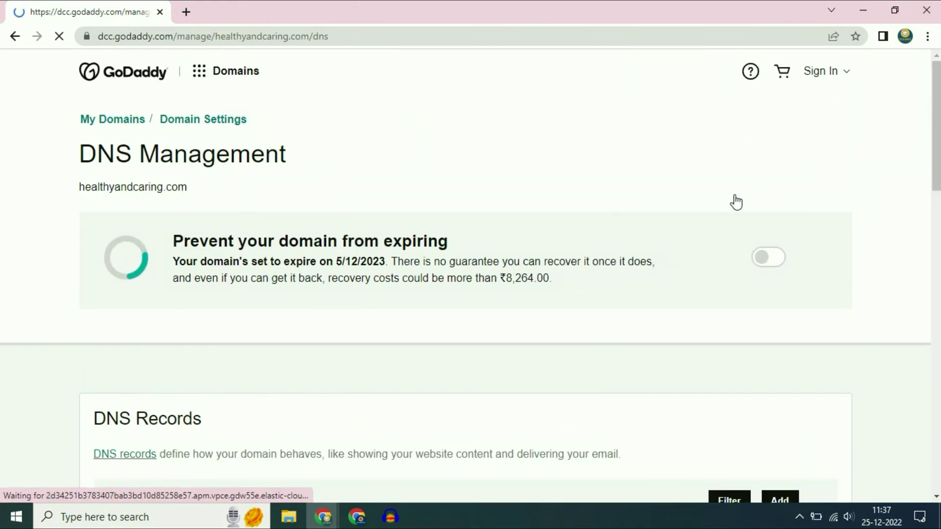
pyautogui.scroll(-5, 582, 224)
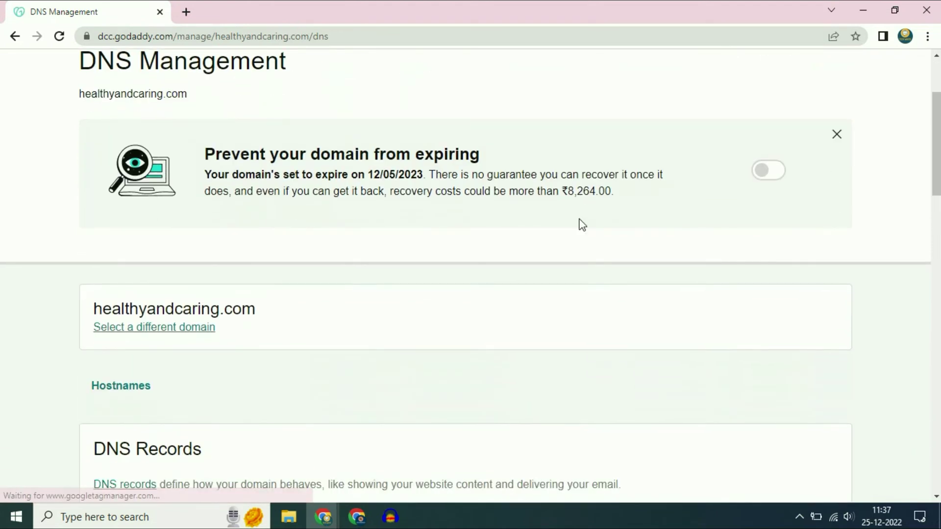
pyautogui.scroll(-5, 582, 225)
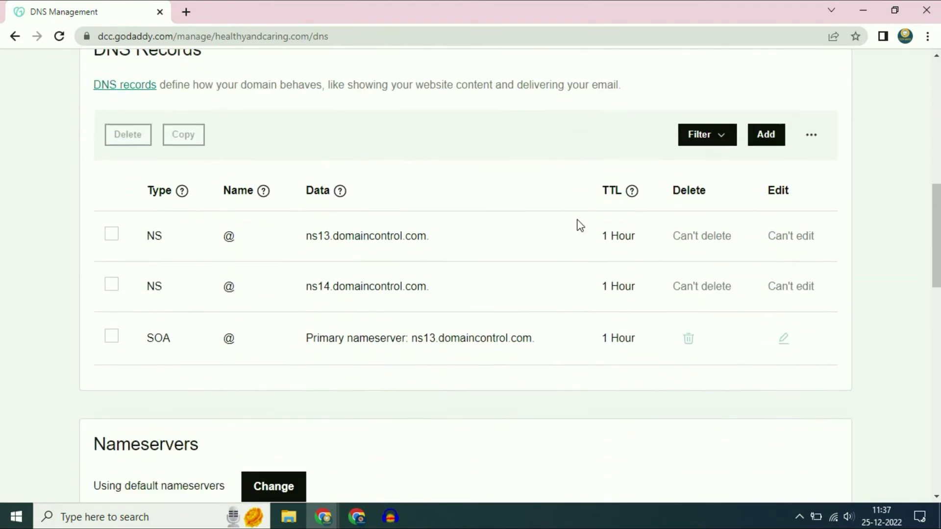
pyautogui.scroll(1, 134, 125)
pyautogui.moveTo(96, 102); pyautogui.dragTo(242, 107)
pyautogui.click(287, 103)
# Step: Switch back to Webmaster Central and copy the CNAME Label / Host value
pyautogui.click(365, 520)
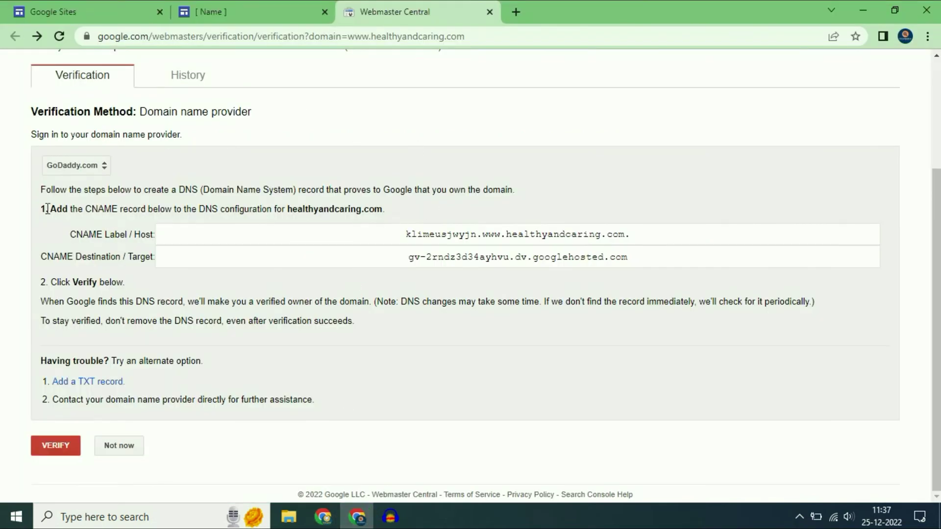
pyautogui.moveTo(51, 209); pyautogui.dragTo(112, 208)
pyautogui.moveTo(149, 205)
pyautogui.mouseDown()
pyautogui.moveTo(216, 207)
pyautogui.moveTo(253, 192)
pyautogui.moveTo(291, 210)
pyautogui.moveTo(387, 210)
pyautogui.moveTo(498, 237)
pyautogui.moveTo(653, 240)
pyautogui.mouseUp()
pyautogui.click(524, 172)
pyautogui.rightClick(618, 237)
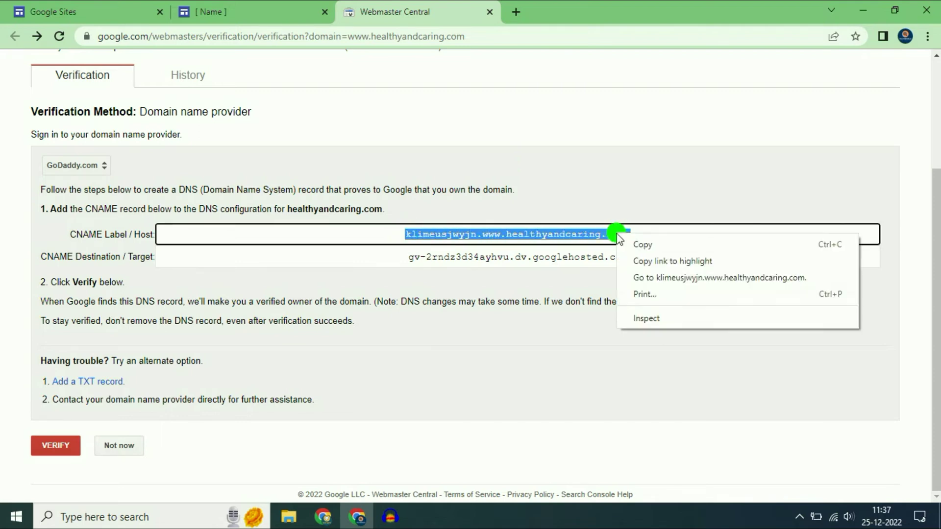
pyautogui.click(643, 245)
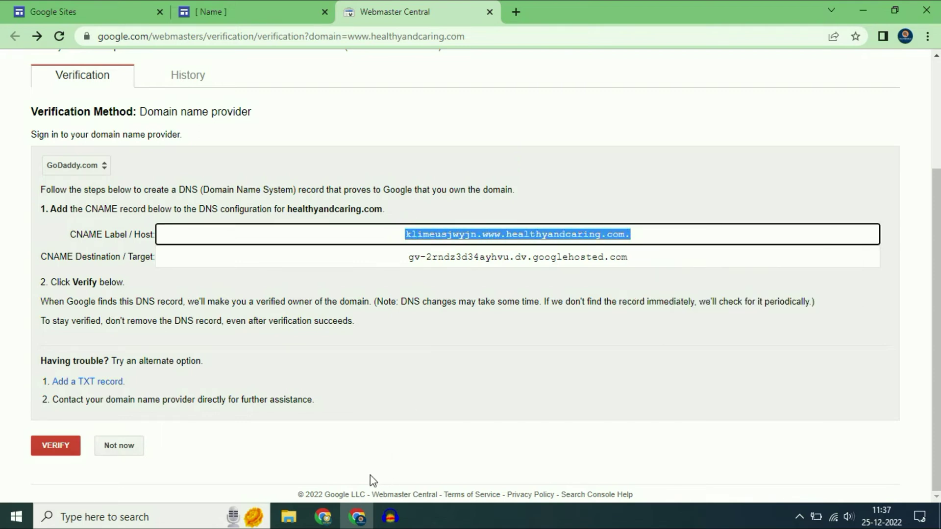
# Step: Switch to GoDaddy, start a new DNS record of type CNAME and paste the copied verification host into its Name field
pyautogui.click(323, 517)
pyautogui.click(373, 466)
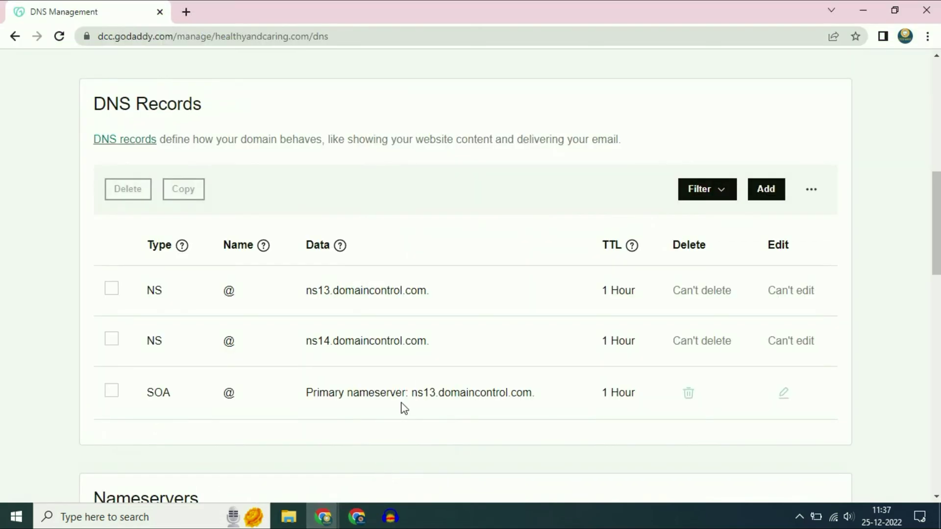
pyautogui.click(765, 189)
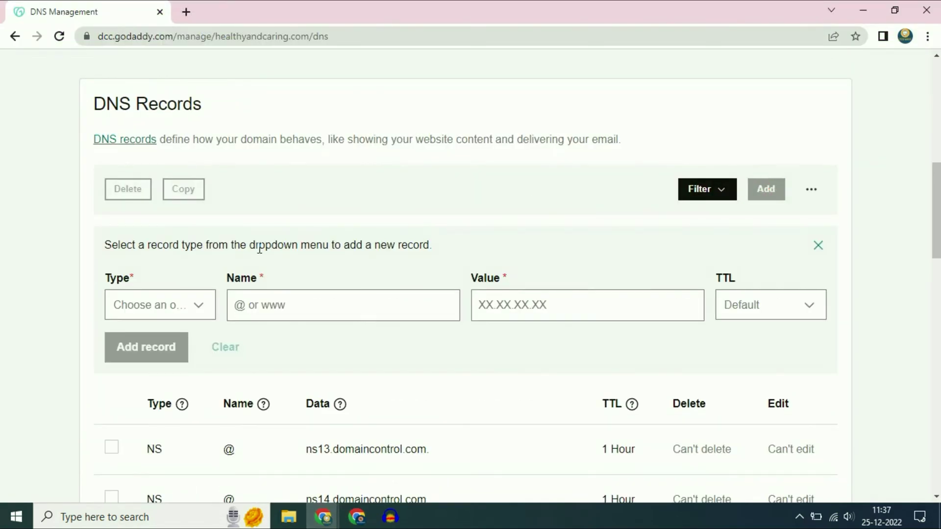
pyautogui.scroll(-1, 201, 236)
pyautogui.click(195, 236)
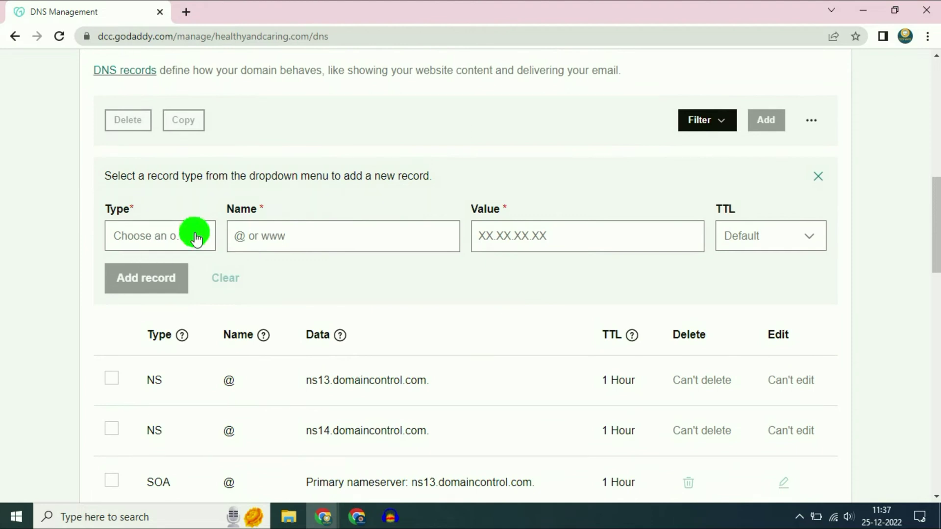
pyautogui.click(149, 325)
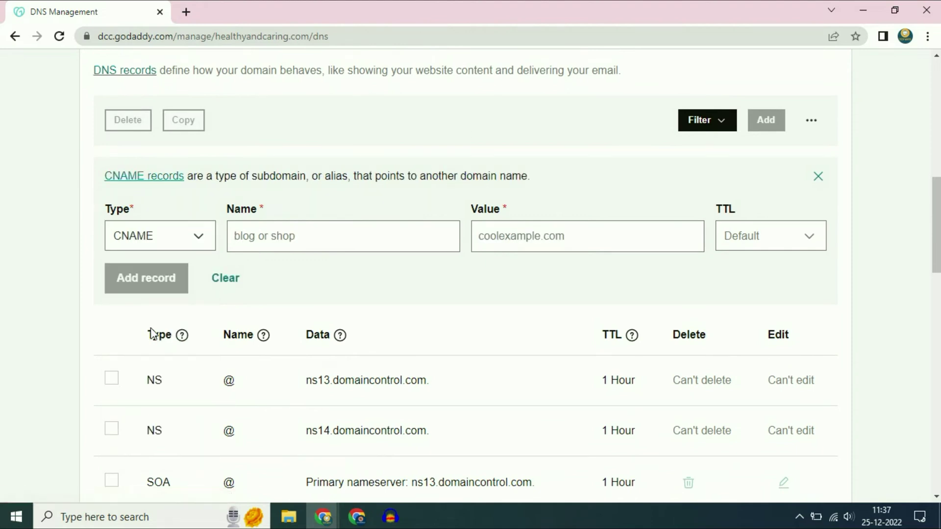
pyautogui.rightClick(254, 239)
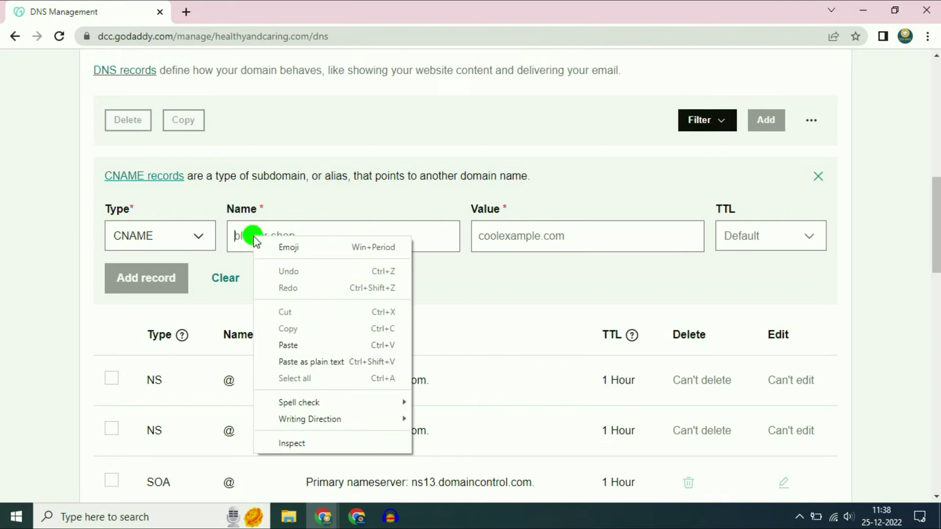
pyautogui.click(290, 344)
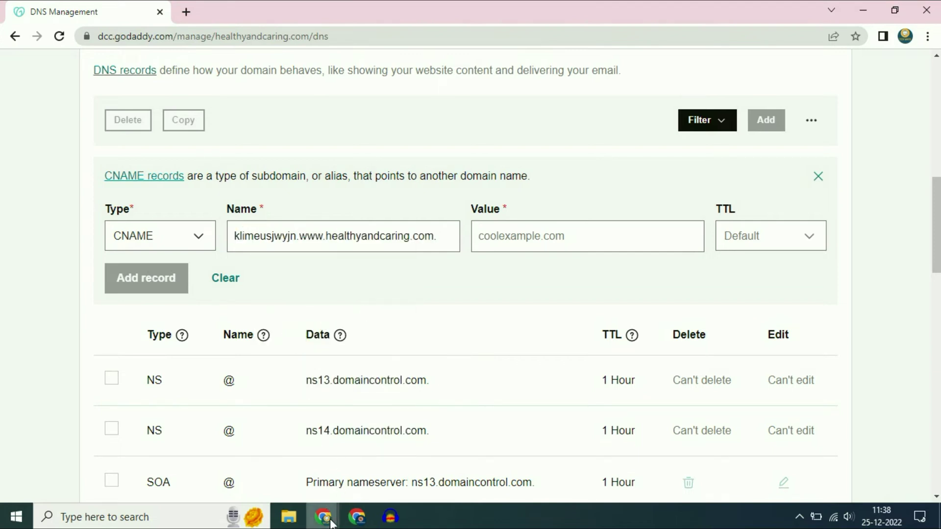
# Step: Return to Webmaster Central and copy the CNAME Destination / Target value
pyautogui.click(355, 460)
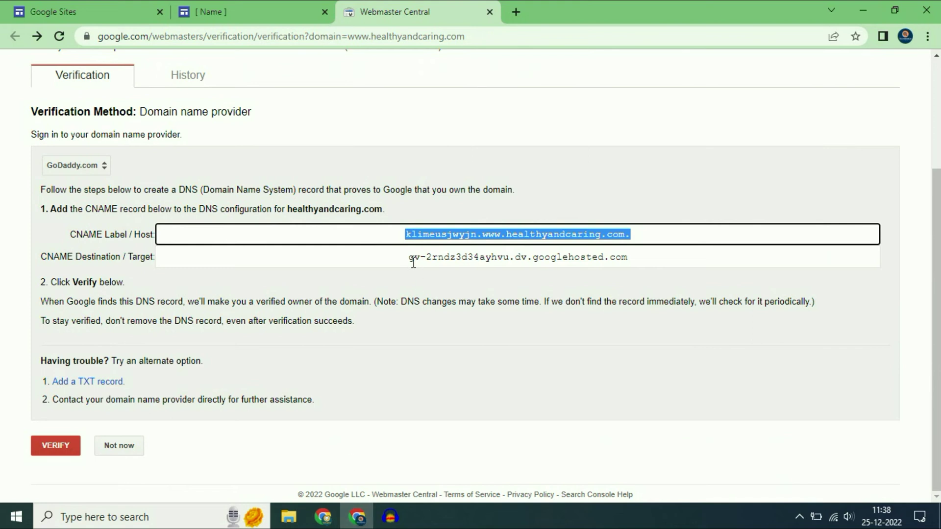
pyautogui.moveTo(411, 261); pyautogui.dragTo(648, 255)
pyautogui.click(599, 261)
pyautogui.rightClick(598, 261)
pyautogui.click(628, 272)
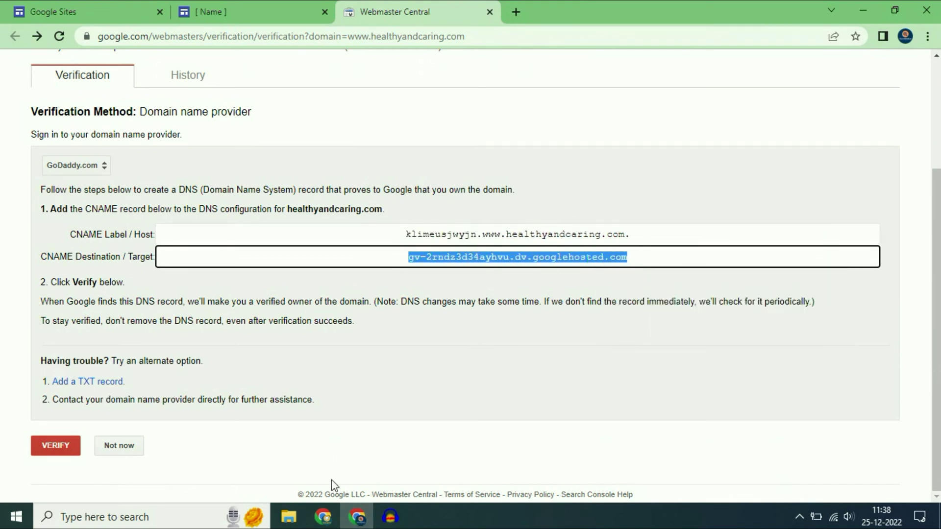
# Step: Switch to GoDaddy, paste the copied verification target as the CNAME record's value and add the record with default TTL
pyautogui.click(319, 519)
pyautogui.click(375, 479)
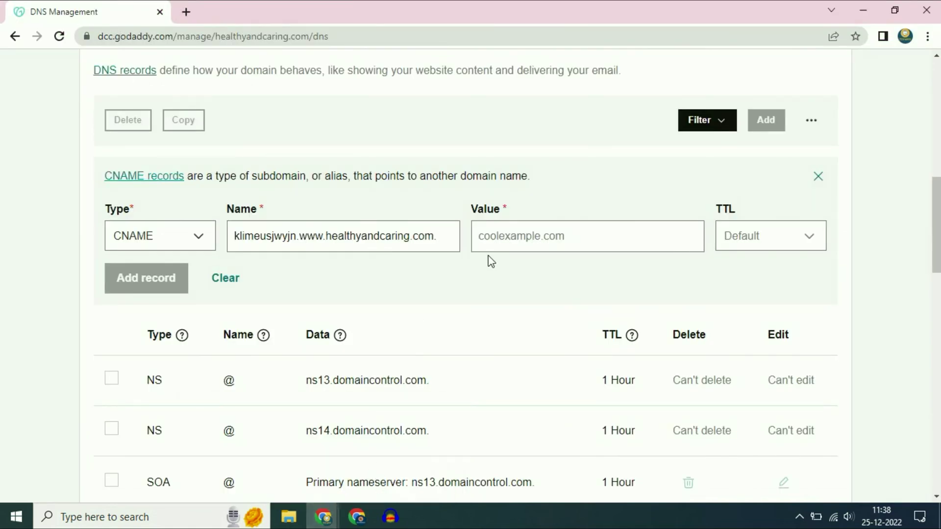
pyautogui.click(501, 238)
pyautogui.rightClick(501, 238)
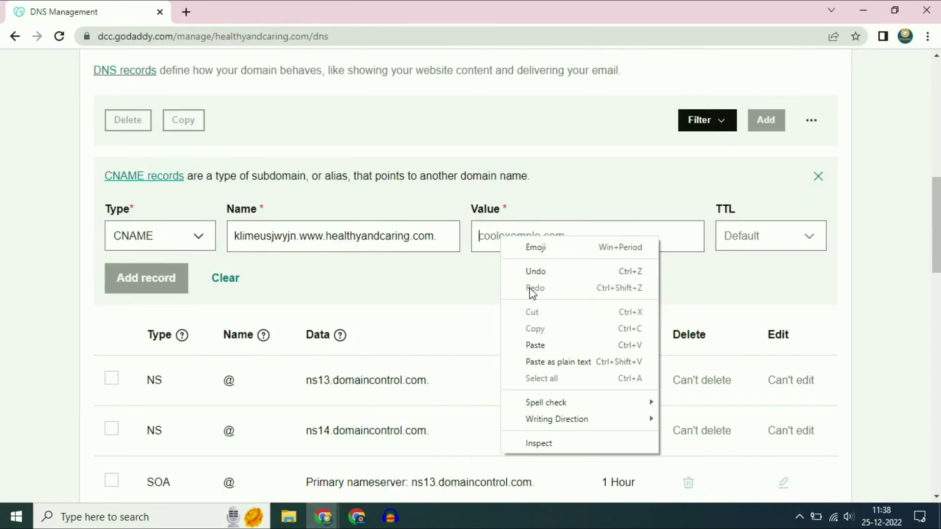
pyautogui.click(535, 345)
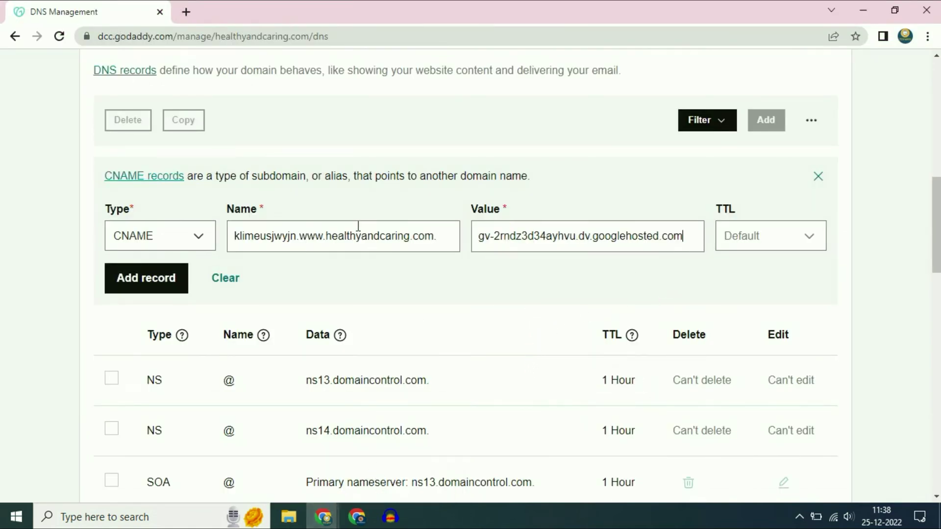
pyautogui.click(159, 277)
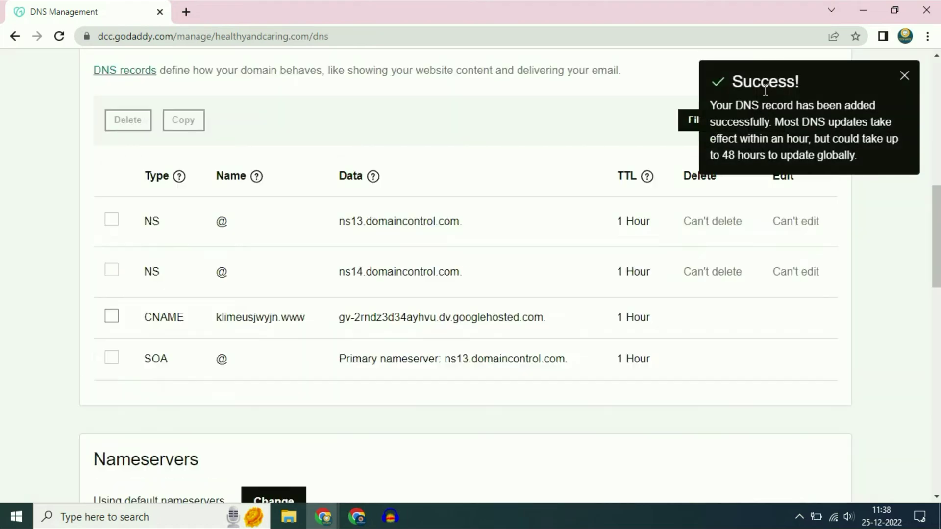
pyautogui.click(904, 76)
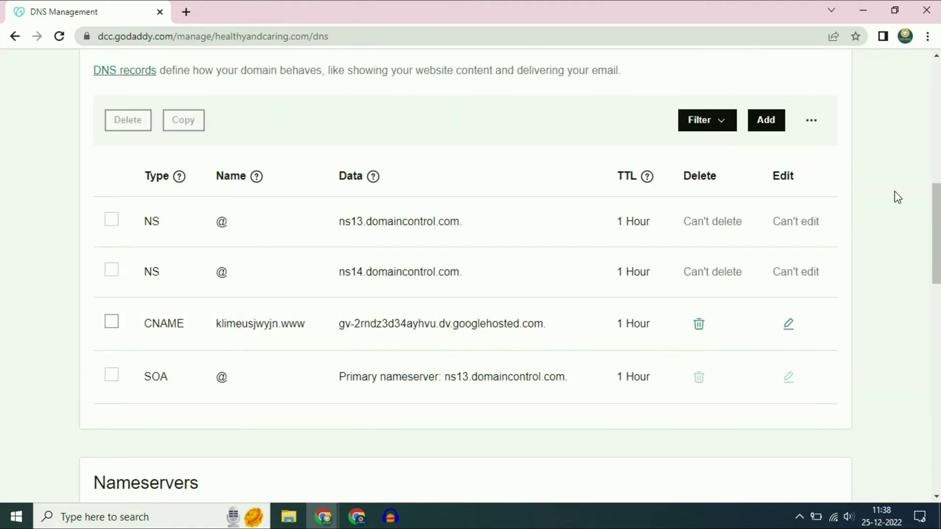
pyautogui.click(59, 37)
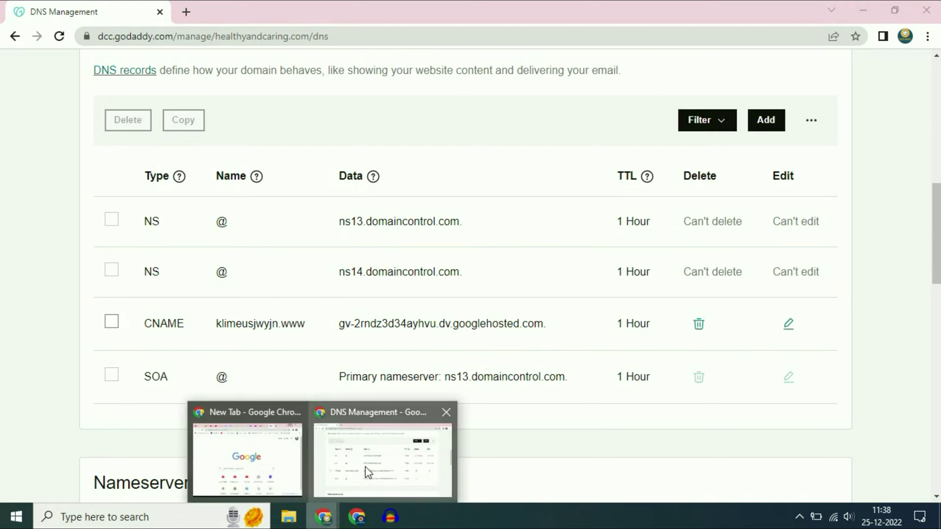
pyautogui.click(365, 520)
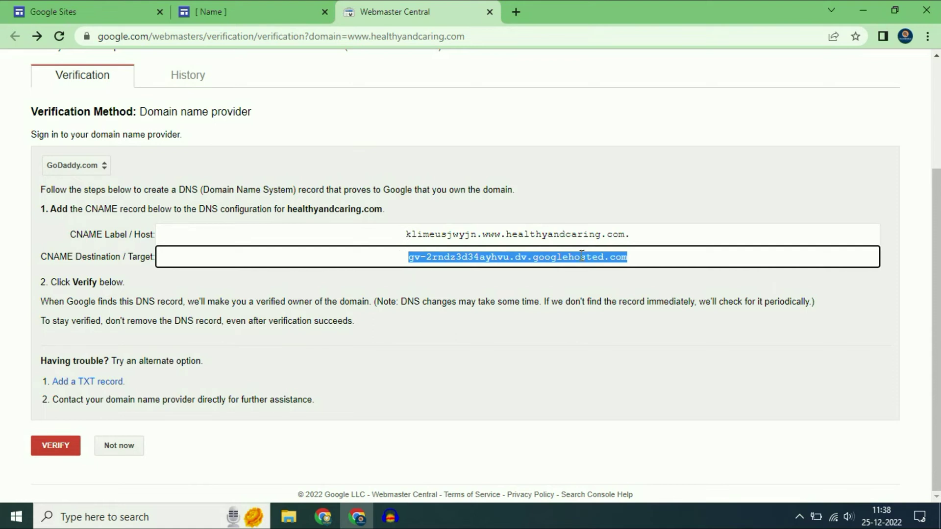
pyautogui.click(59, 450)
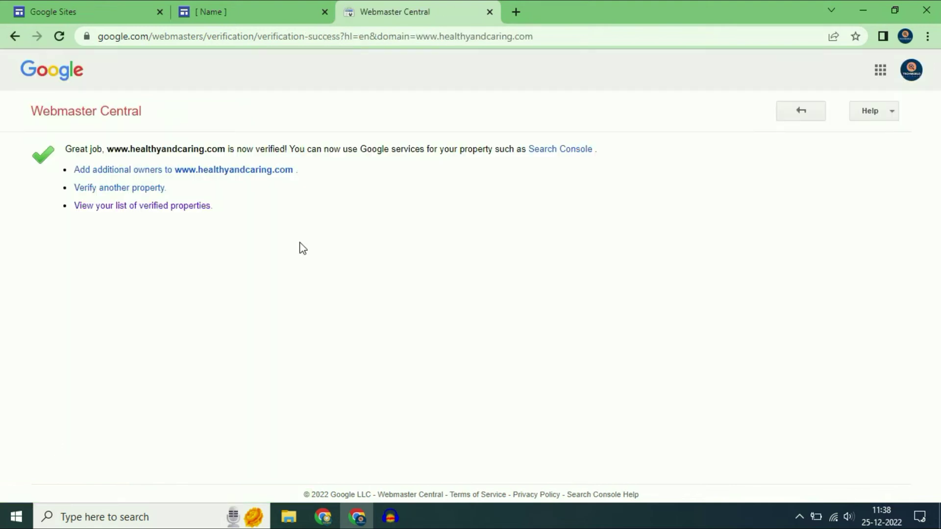
pyautogui.moveTo(65, 149); pyautogui.dragTo(288, 149)
pyautogui.click(379, 194)
pyautogui.click(490, 11)
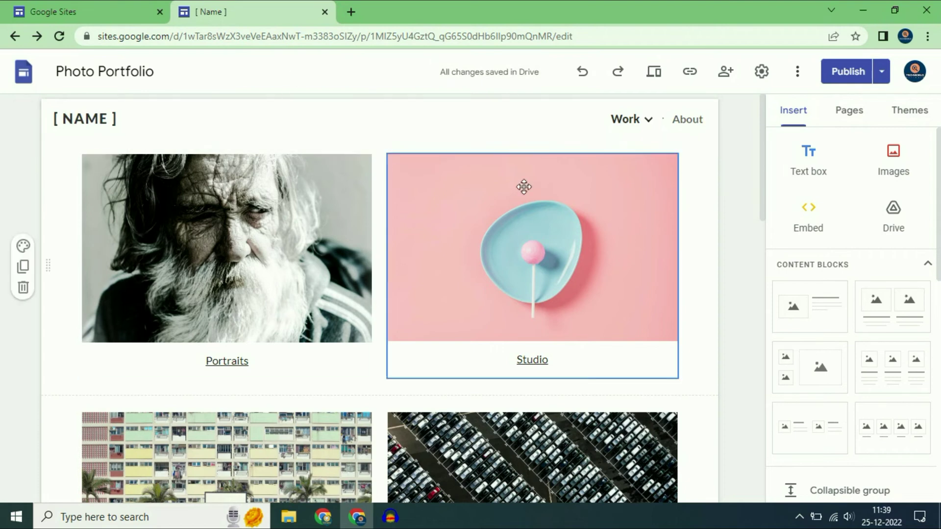
# Step: Restart the custom domain setup from the site settings with a third-party domain and enter healthyandcaring.com with the www prefix
pyautogui.click(761, 72)
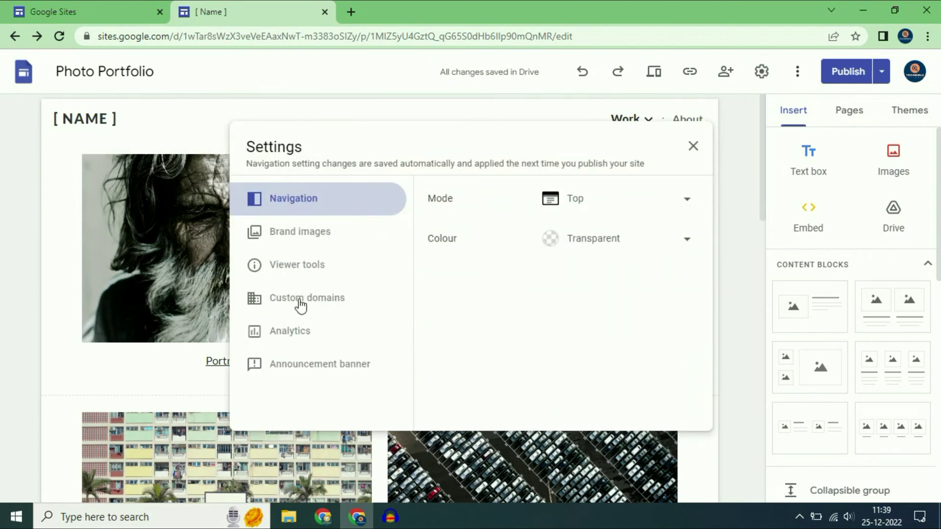
pyautogui.click(300, 307)
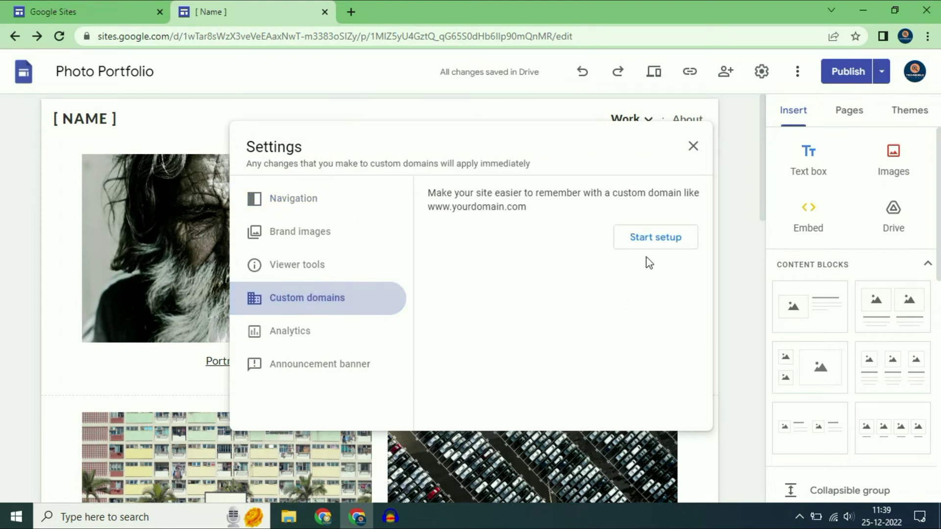
pyautogui.click(655, 240)
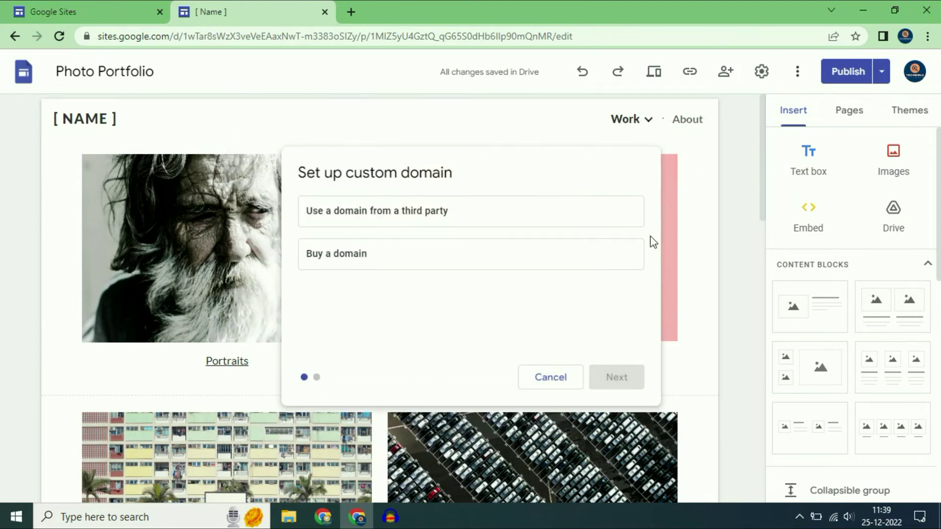
pyautogui.click(440, 216)
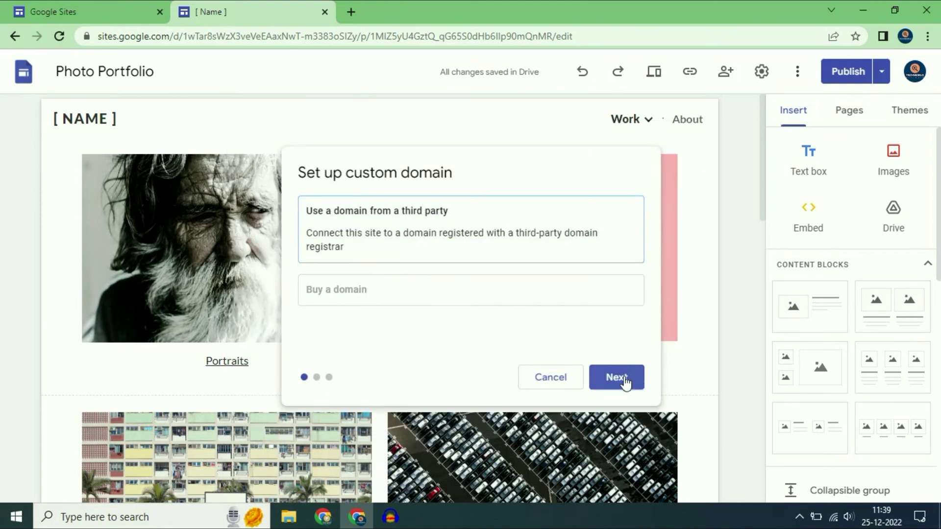
pyautogui.click(617, 378)
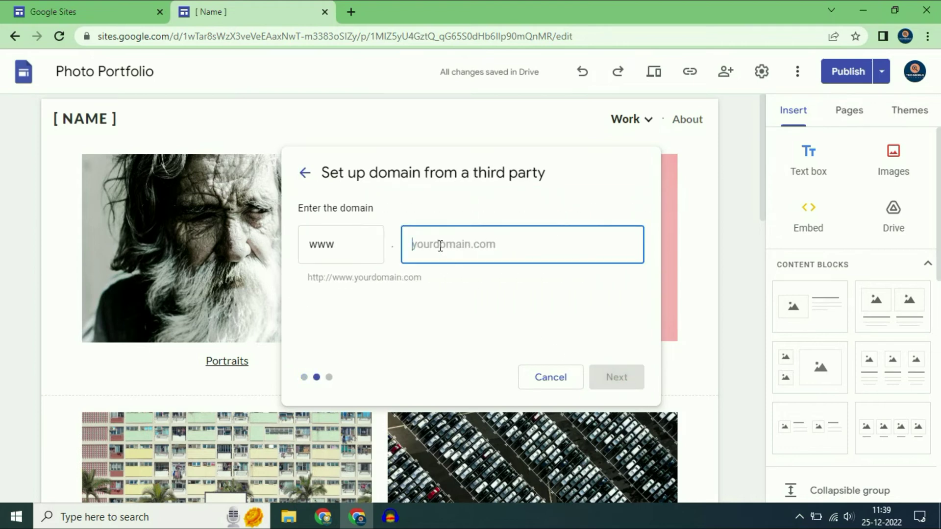
pyautogui.click(440, 245)
pyautogui.hotkey('ctrl', 'v')
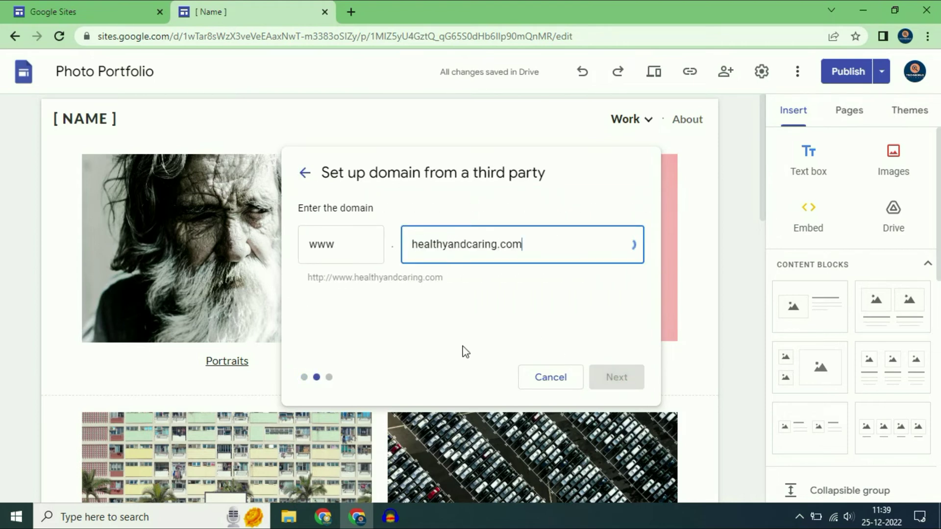
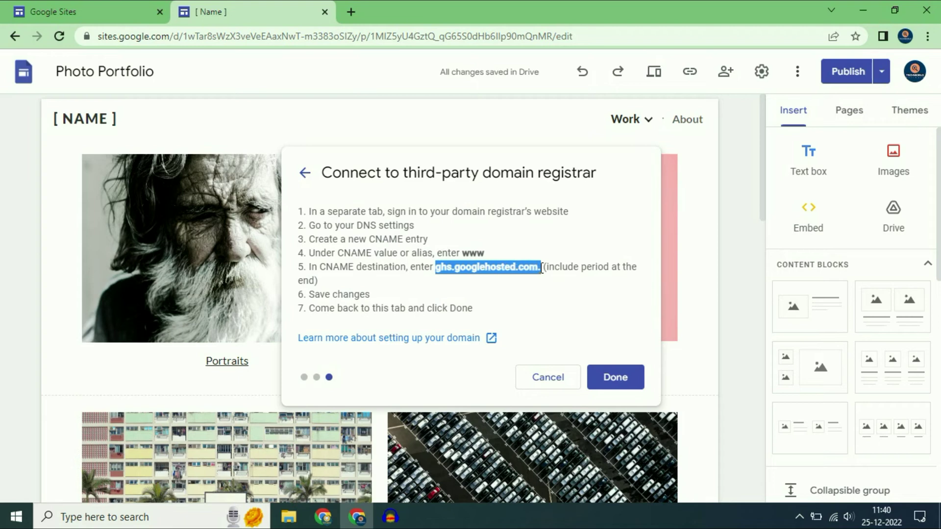
# Step: Copy the CNAME destination ghs.googlehosted.com. from the connection instructions and switch to the GoDaddy DNS Management page
pyautogui.rightClick(528, 270)
pyautogui.click(543, 280)
pyautogui.click(330, 522)
pyautogui.click(384, 473)
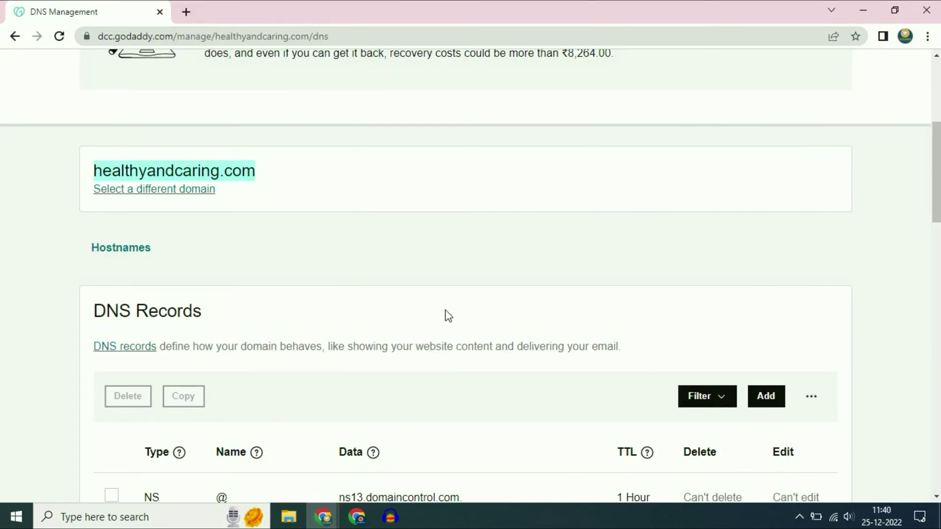
# Step: Start a new DNS record for healthyandcaring.com and set its type to CNAME
pyautogui.scroll(-3, 441, 328)
pyautogui.scroll(-2, 448, 316)
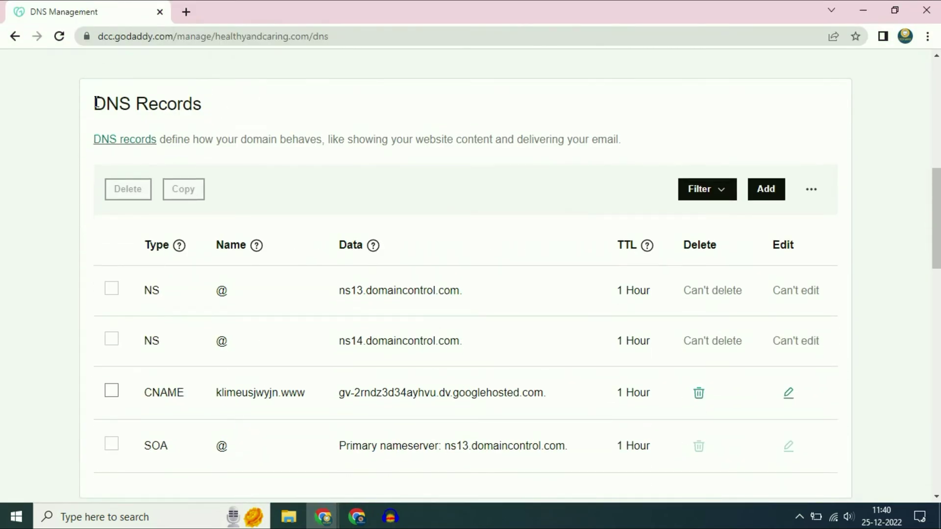
pyautogui.moveTo(95, 103); pyautogui.dragTo(210, 116)
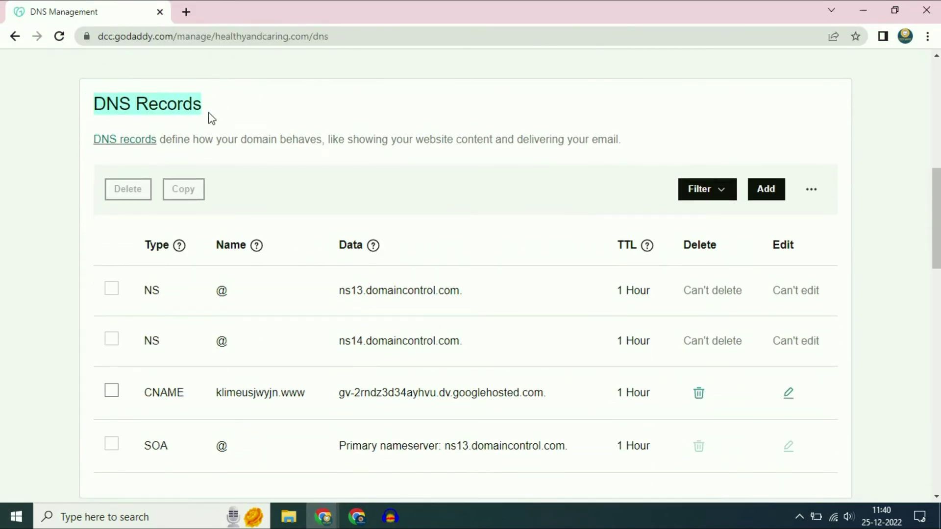
pyautogui.click(766, 191)
pyautogui.click(199, 309)
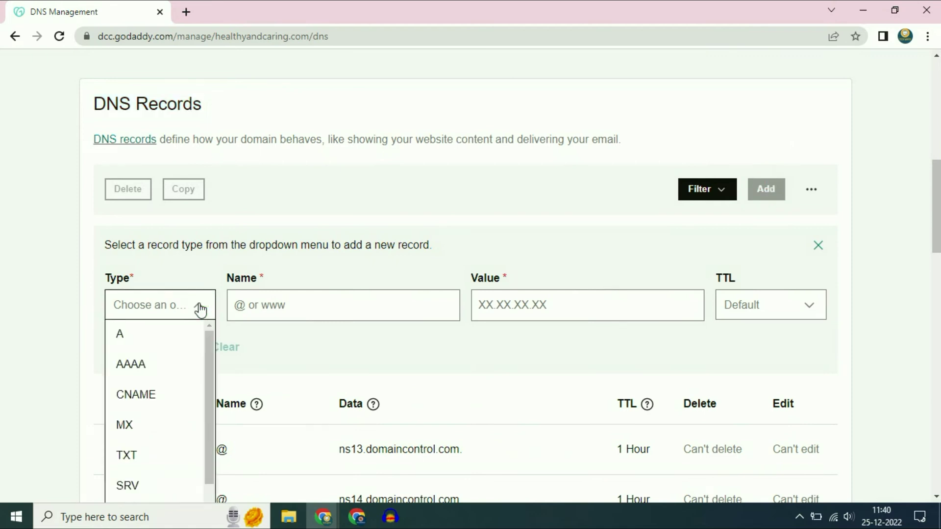
pyautogui.click(130, 393)
pyautogui.click(252, 306)
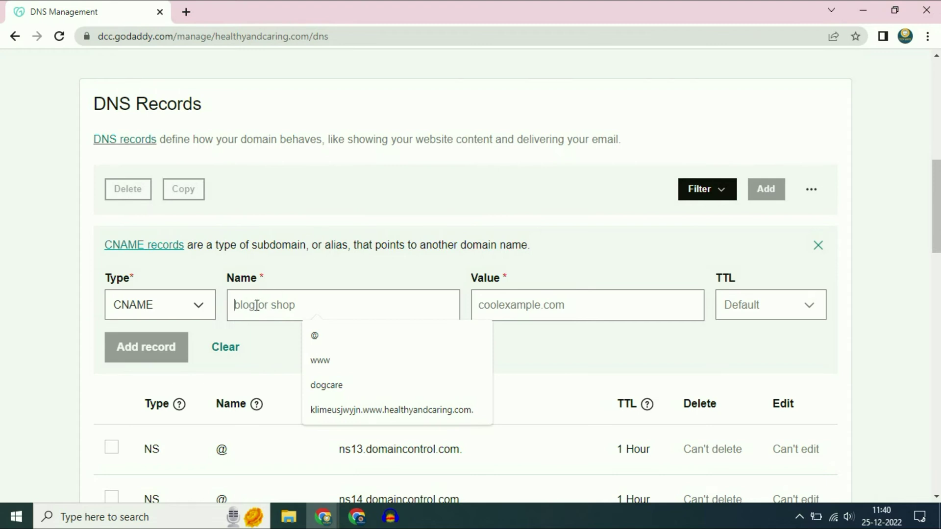
pyautogui.click(357, 517)
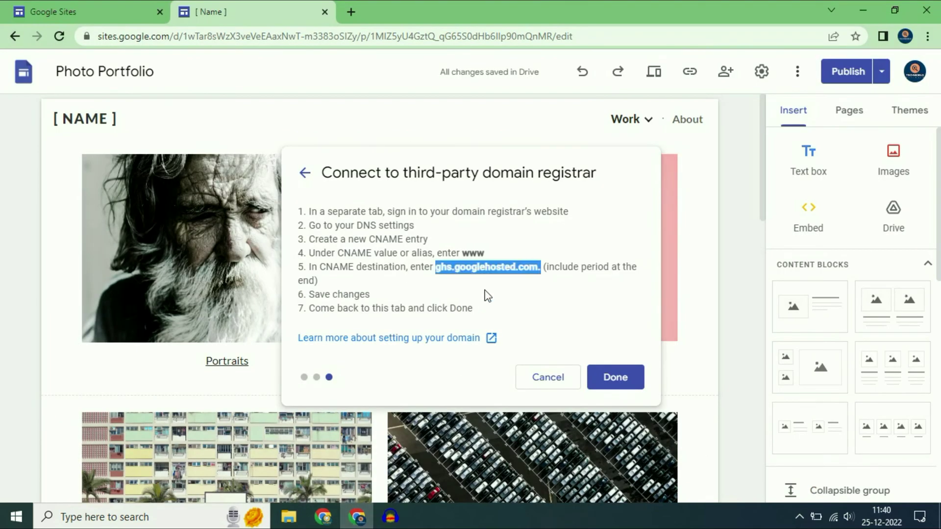
pyautogui.moveTo(461, 252); pyautogui.dragTo(490, 252)
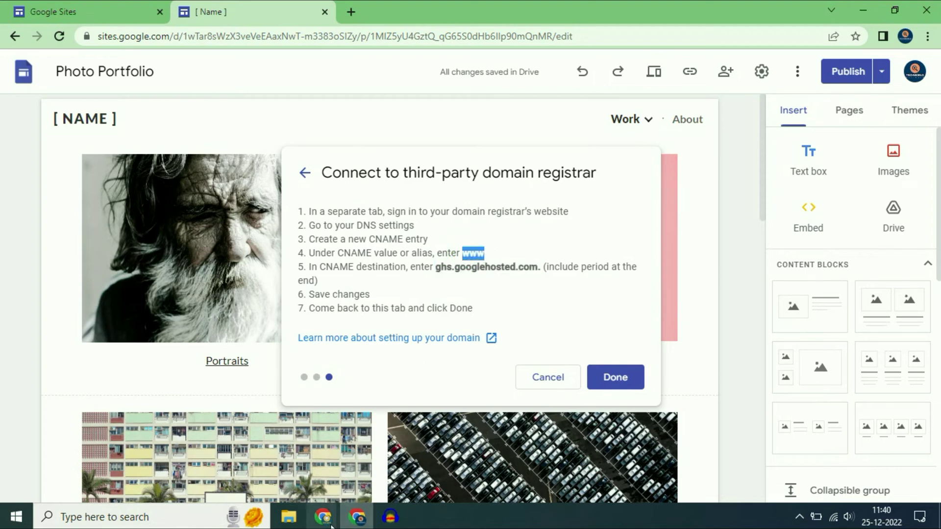
pyautogui.click(387, 456)
pyautogui.click(271, 305)
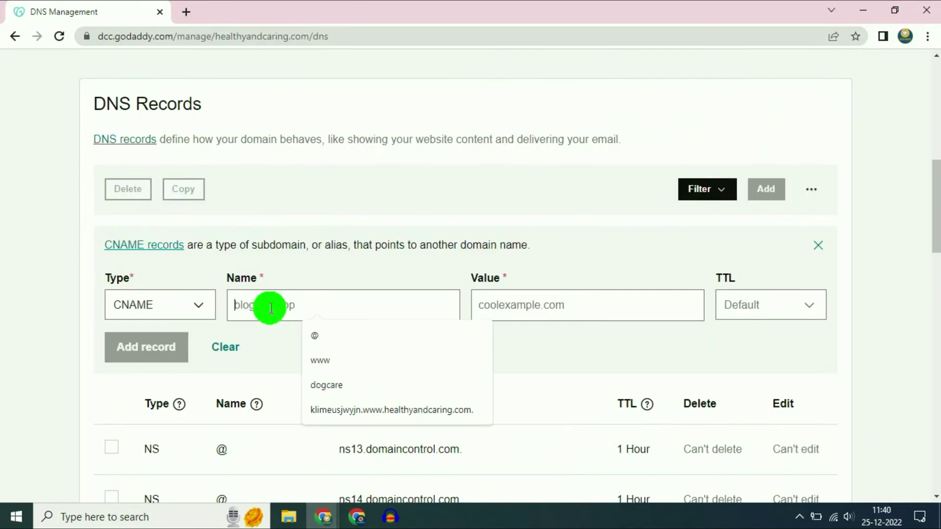
pyautogui.click(338, 360)
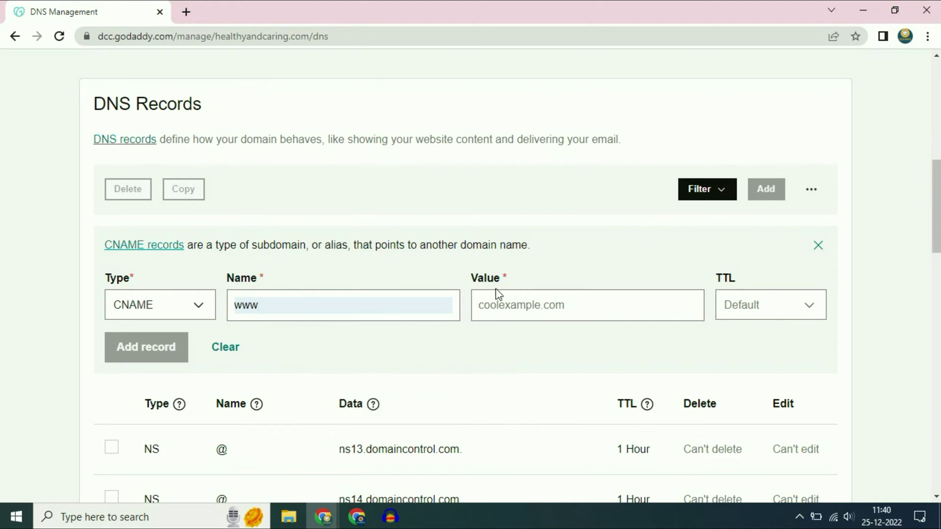
# Step: Switch back to Google Sites and copy the CNAME destination ghs.googlehosted.com. including its final period
pyautogui.click(354, 515)
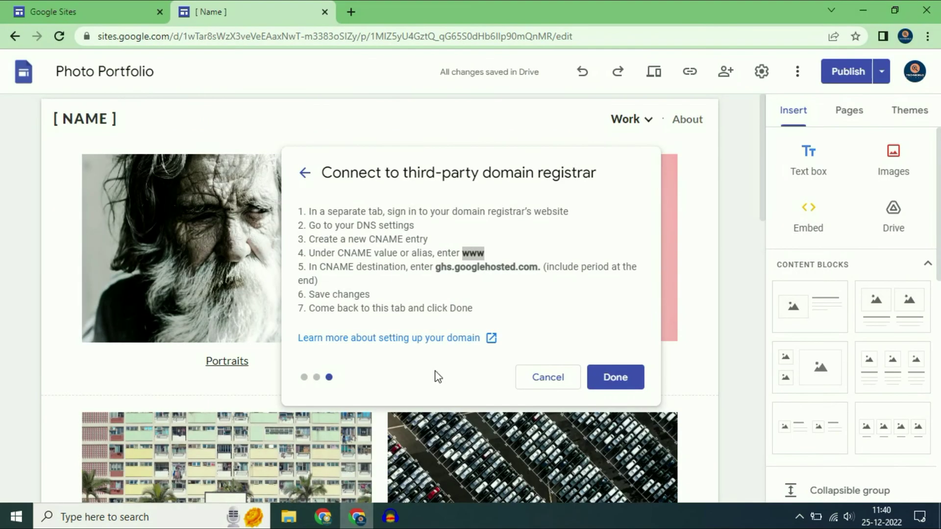
pyautogui.moveTo(436, 267); pyautogui.dragTo(539, 263)
pyautogui.tripleClick(512, 267)
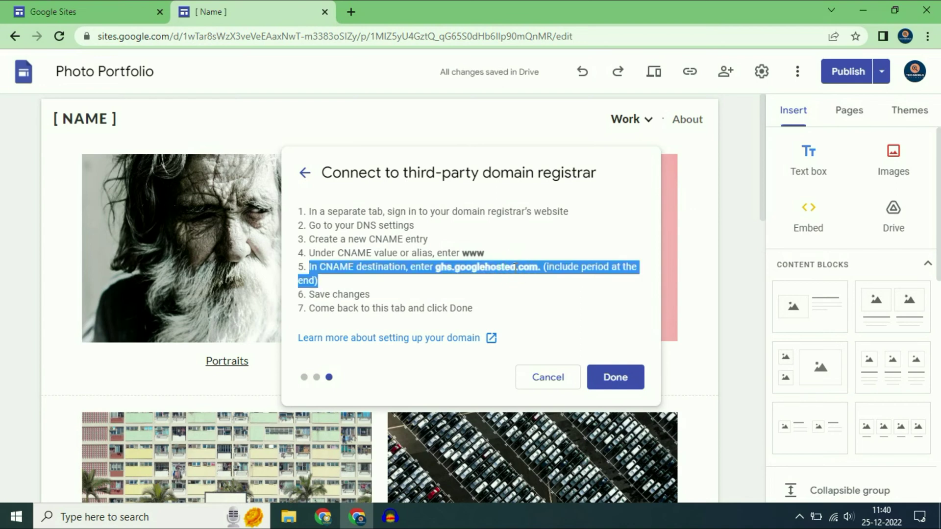
pyautogui.click(440, 270)
pyautogui.moveTo(437, 268); pyautogui.dragTo(544, 265)
pyautogui.rightClick(522, 273)
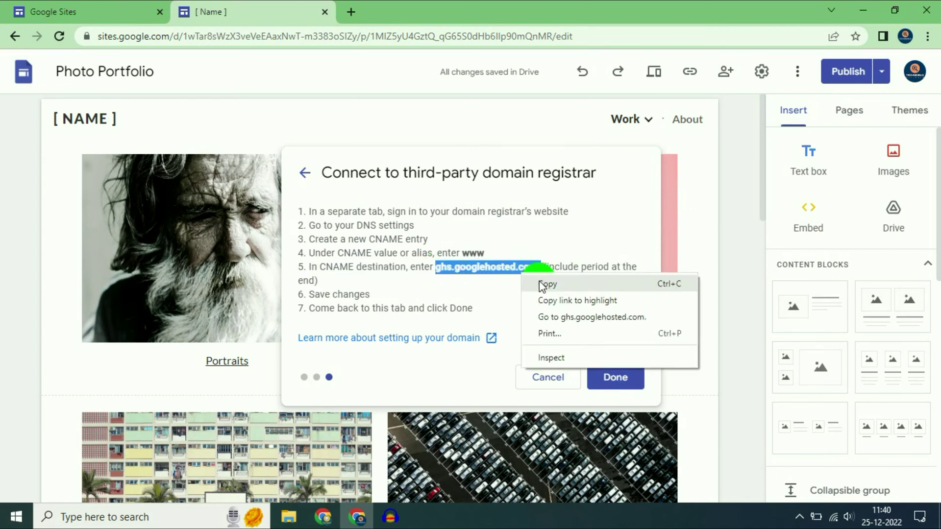
pyautogui.click(539, 284)
# Step: Switch to GoDaddy, paste ghs.googlehosted.com. as the www record's value and add the record with default TTL
pyautogui.moveTo(322, 522)
pyautogui.click(385, 446)
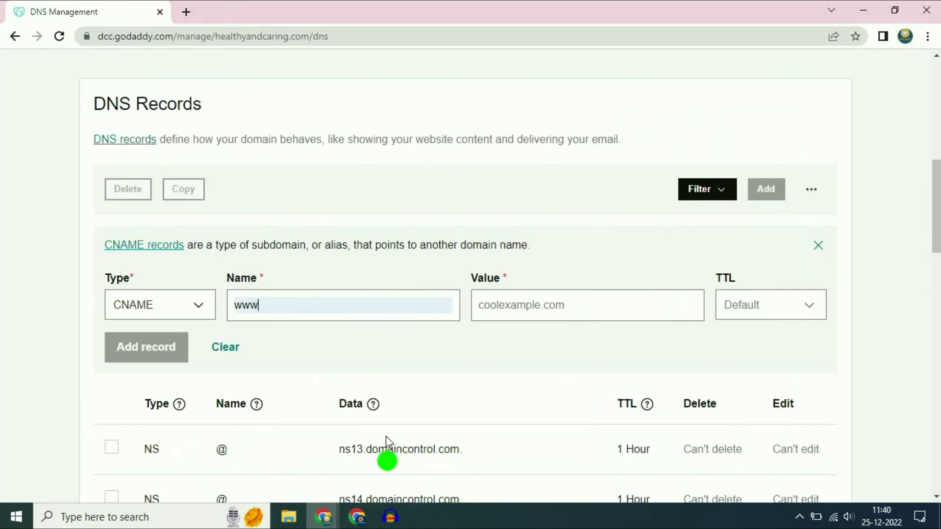
pyautogui.click(501, 308)
pyautogui.rightClick(501, 309)
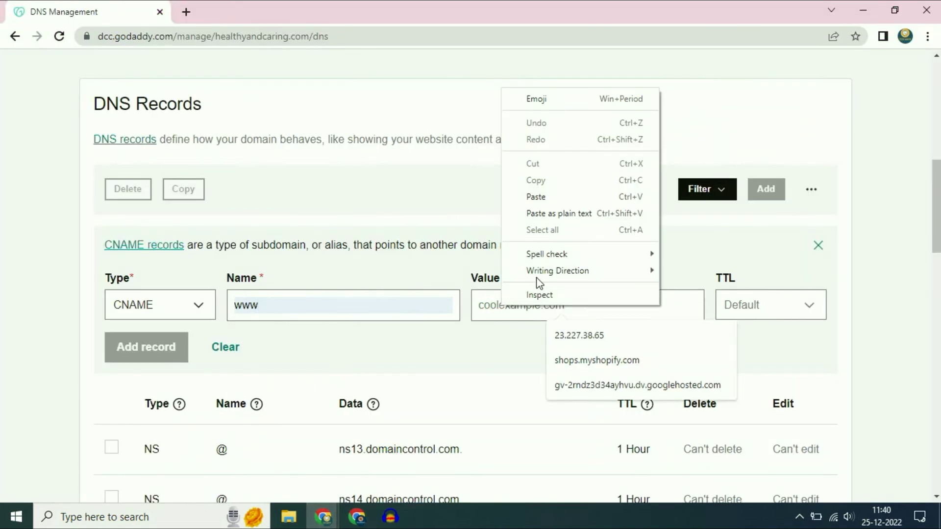
pyautogui.click(536, 197)
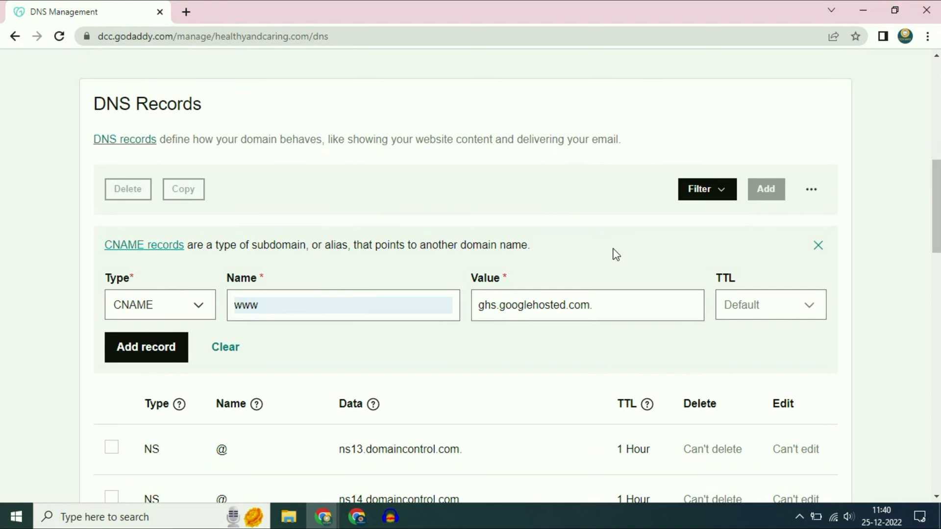
pyautogui.click(134, 351)
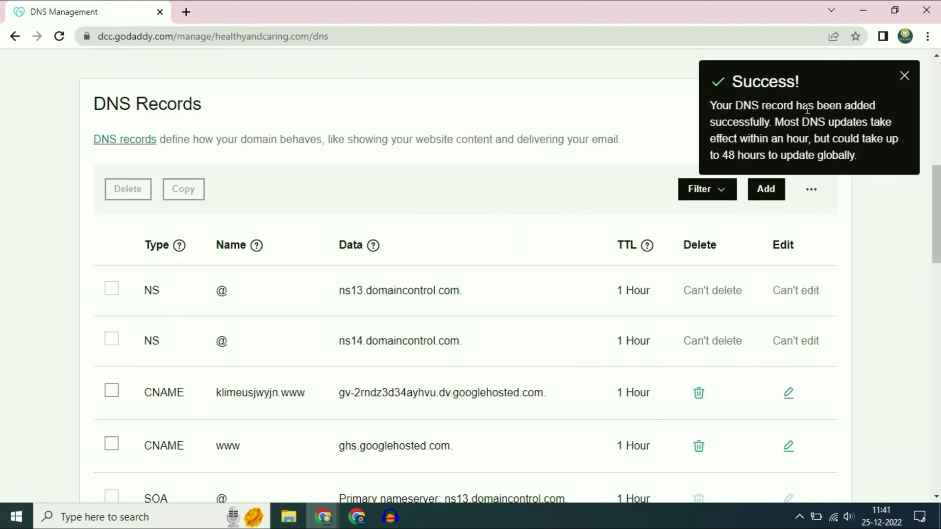
pyautogui.click(904, 77)
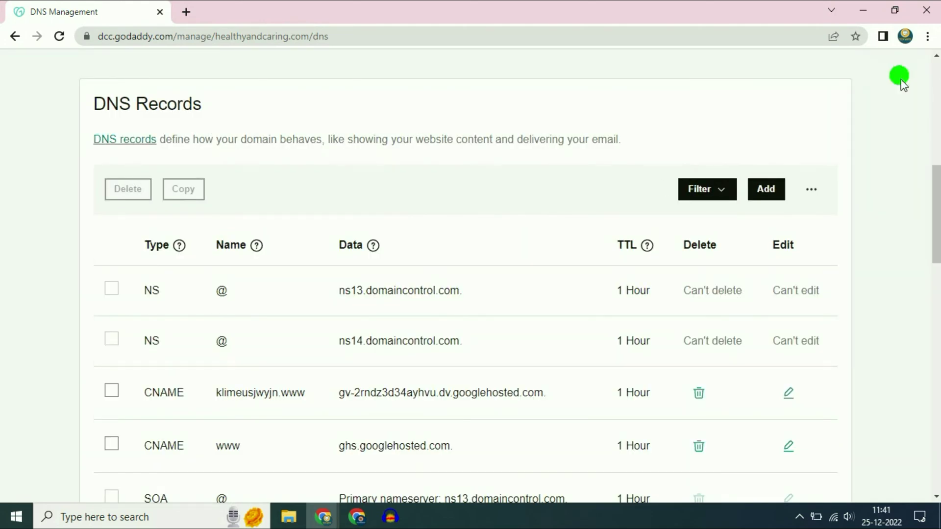
# Step: Reload the DNS Management page and review the two CNAME records in the DNS records list
pyautogui.click(57, 38)
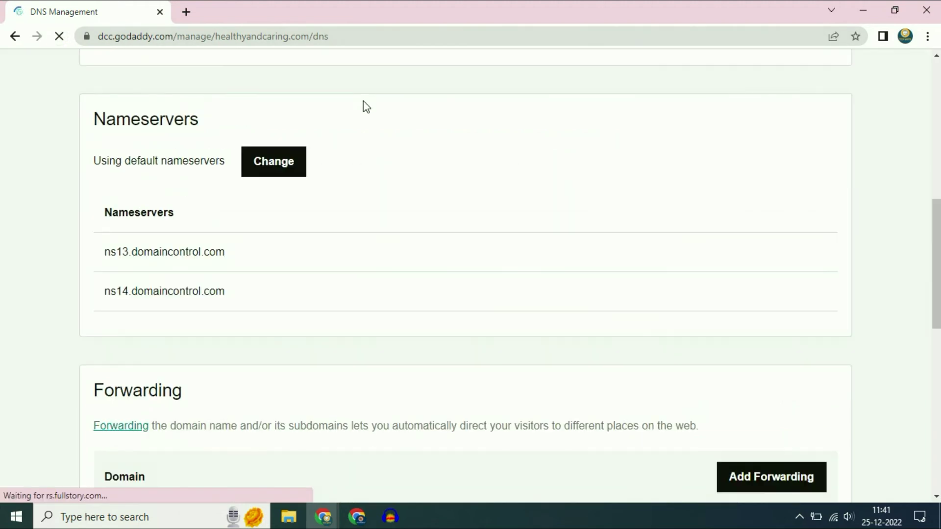
pyautogui.scroll(-3, 436, 282)
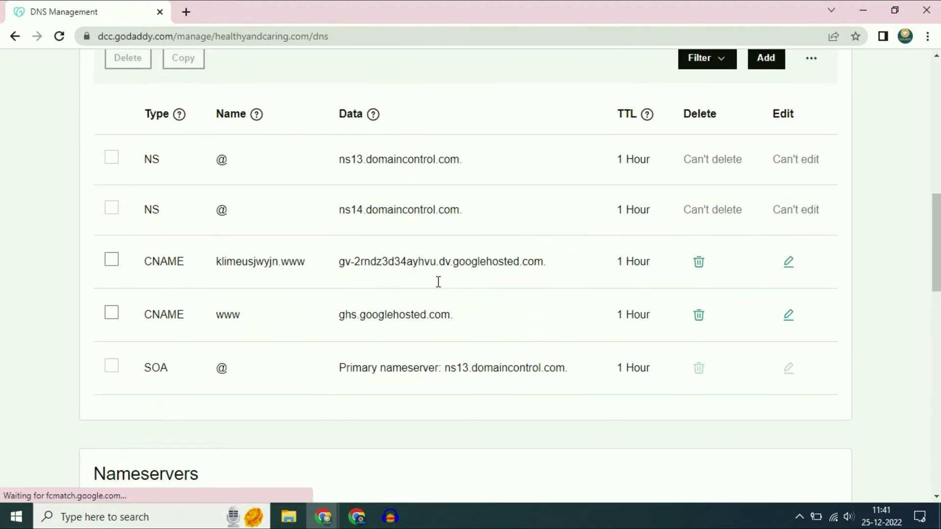
pyautogui.moveTo(147, 193); pyautogui.dragTo(471, 249)
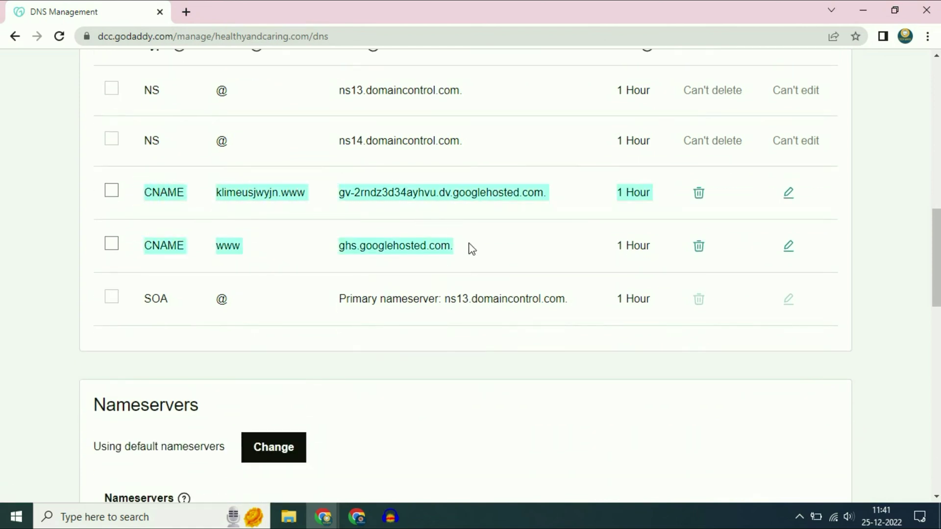
pyautogui.click(531, 393)
pyautogui.scroll(2, 460, 328)
pyautogui.scroll(2, 460, 329)
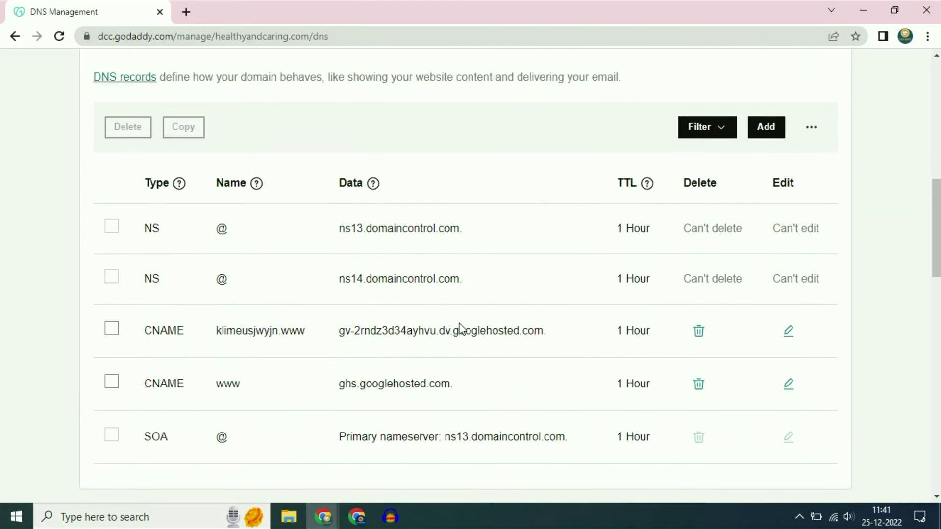
pyautogui.scroll(-2, 392, 255)
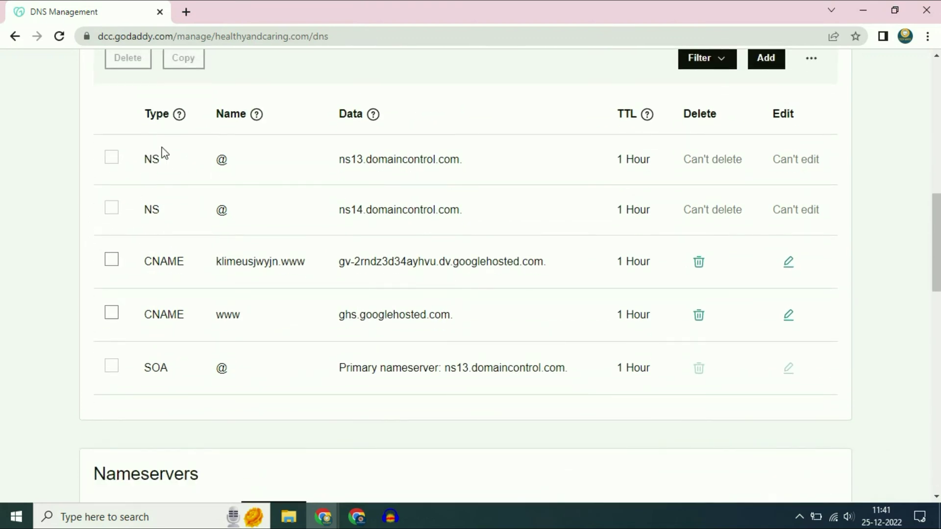
pyautogui.scroll(3, 179, 243)
pyautogui.scroll(-3, 179, 242)
# Step: Switch to Google Sites, finish the third-party domain connection, check the connected domain and close the settings
pyautogui.click(360, 518)
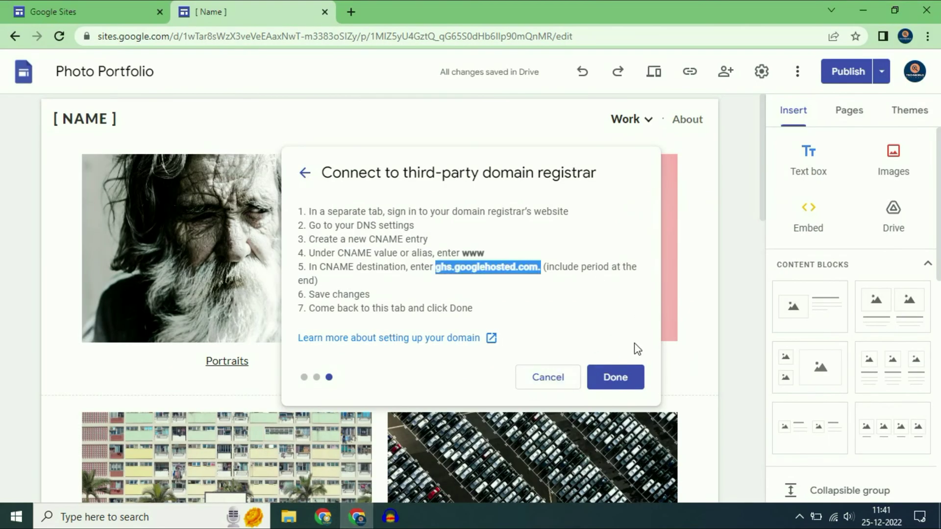
pyautogui.click(615, 376)
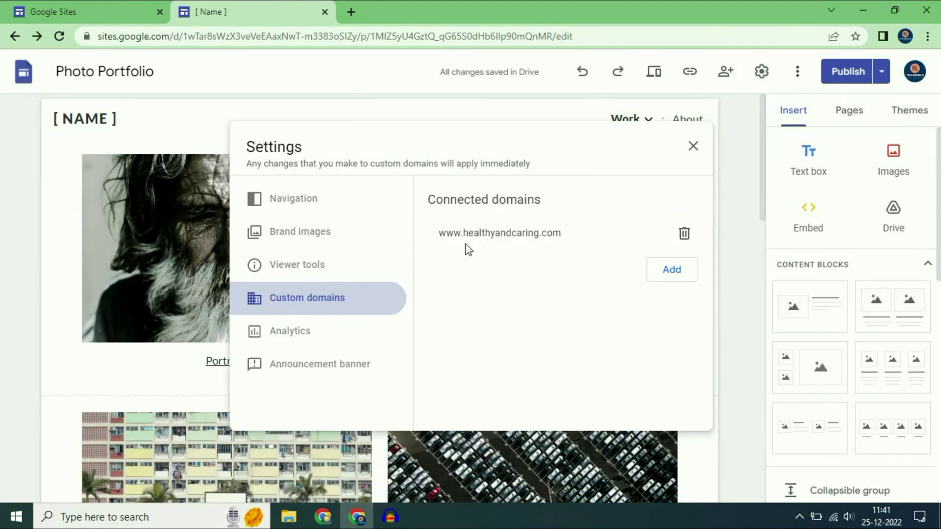
pyautogui.moveTo(440, 233)
pyautogui.mouseDown()
pyautogui.moveTo(524, 223)
pyautogui.moveTo(572, 236)
pyautogui.mouseUp()
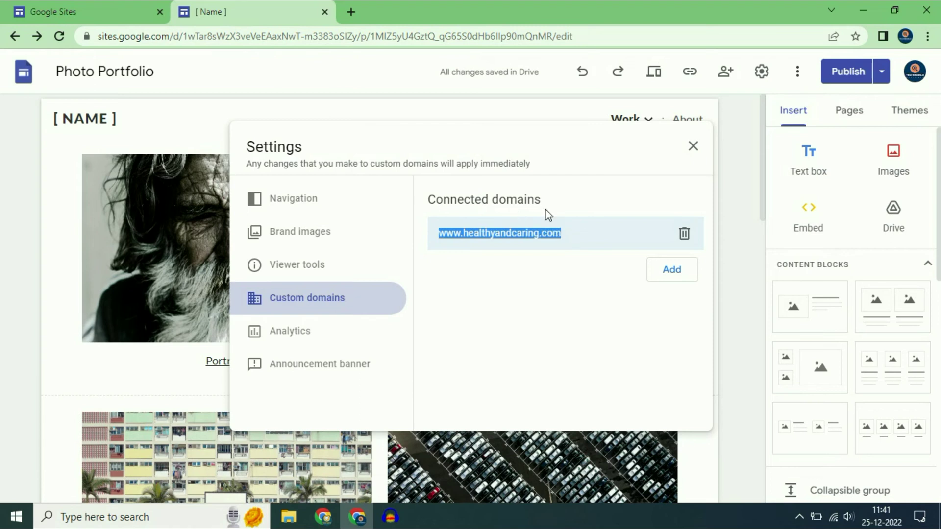
pyautogui.click(694, 148)
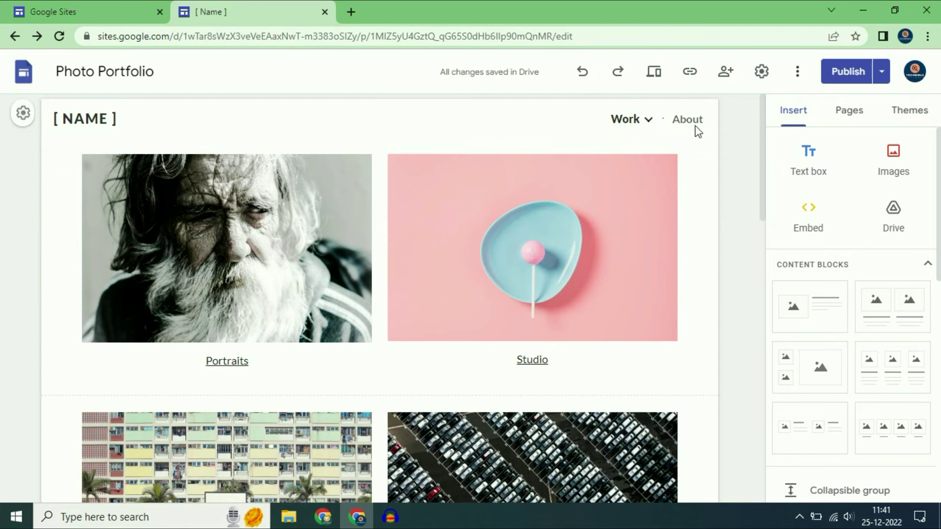
pyautogui.click(690, 72)
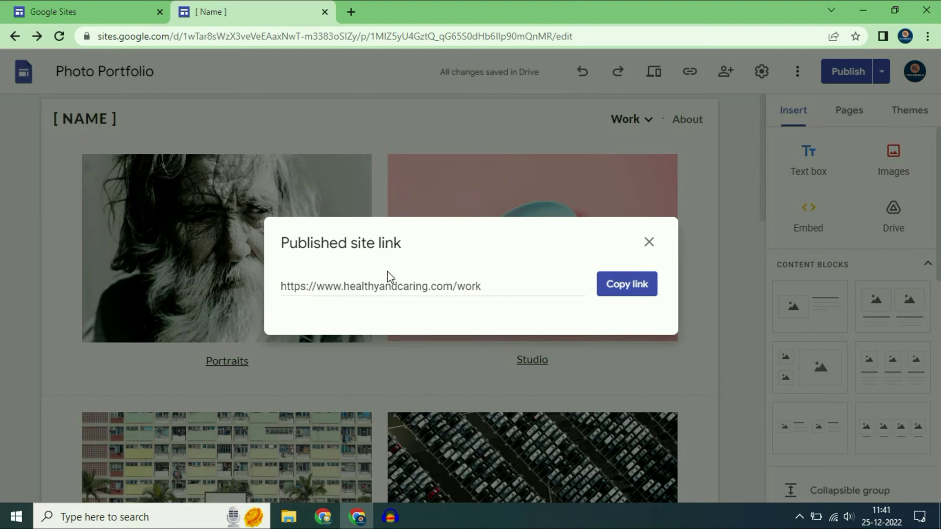
pyautogui.click(628, 285)
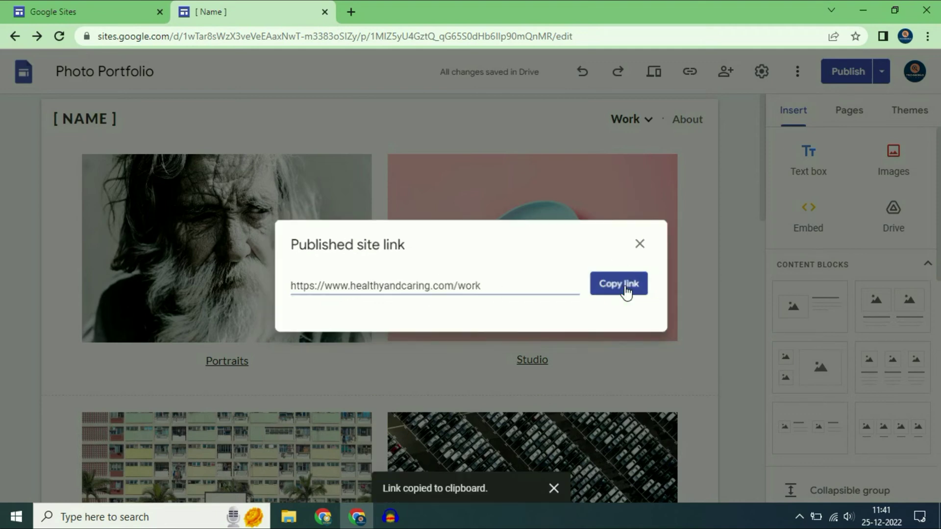
pyautogui.click(350, 11)
pyautogui.rightClick(357, 36)
pyautogui.click(384, 132)
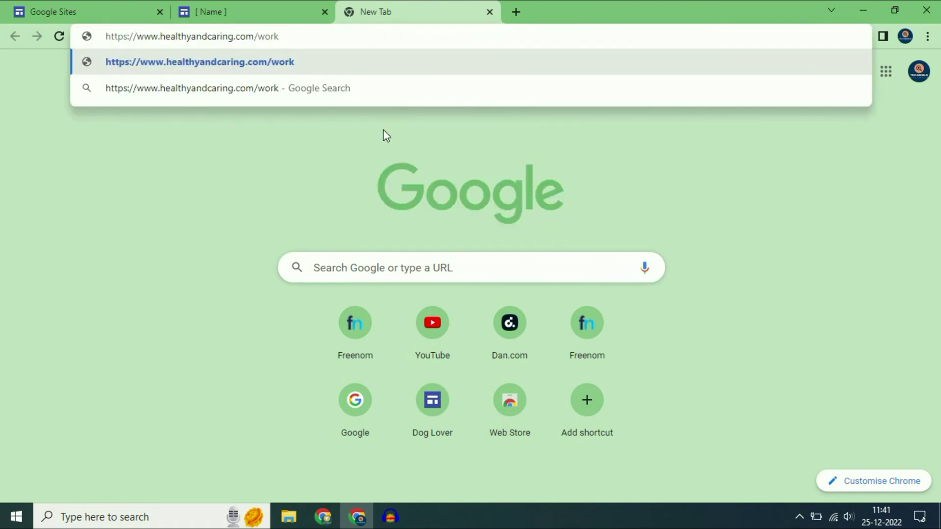
pyautogui.press('Return')
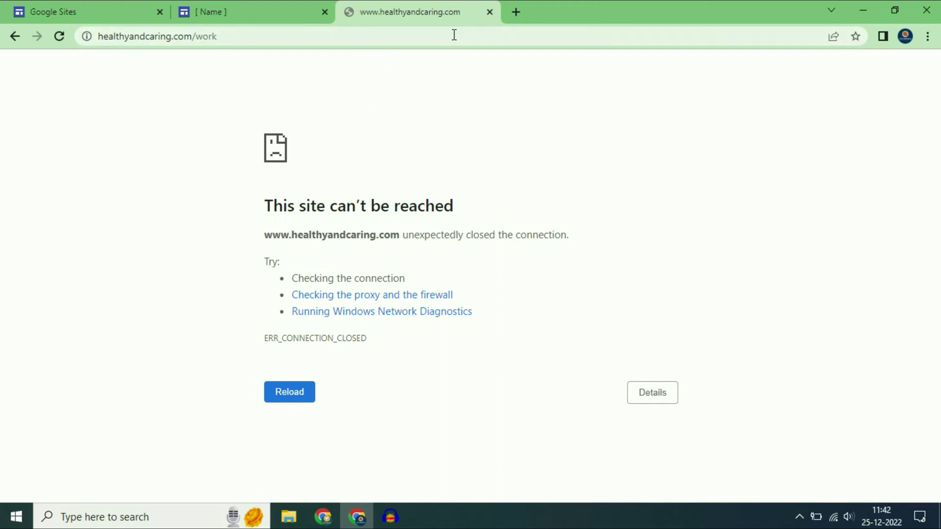
pyautogui.click(489, 12)
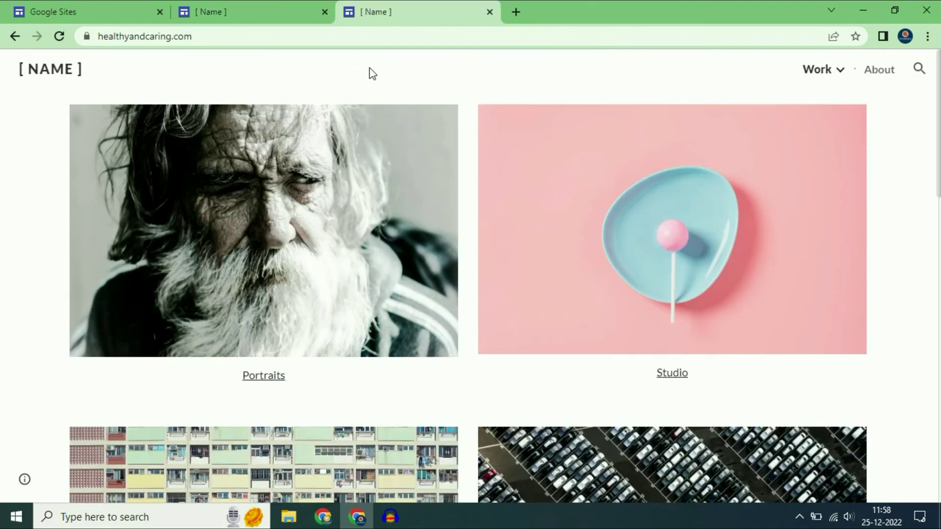
# Step: Load healthyandcaring.com again and reveal the page's full web address to check the live site
pyautogui.click(426, 38)
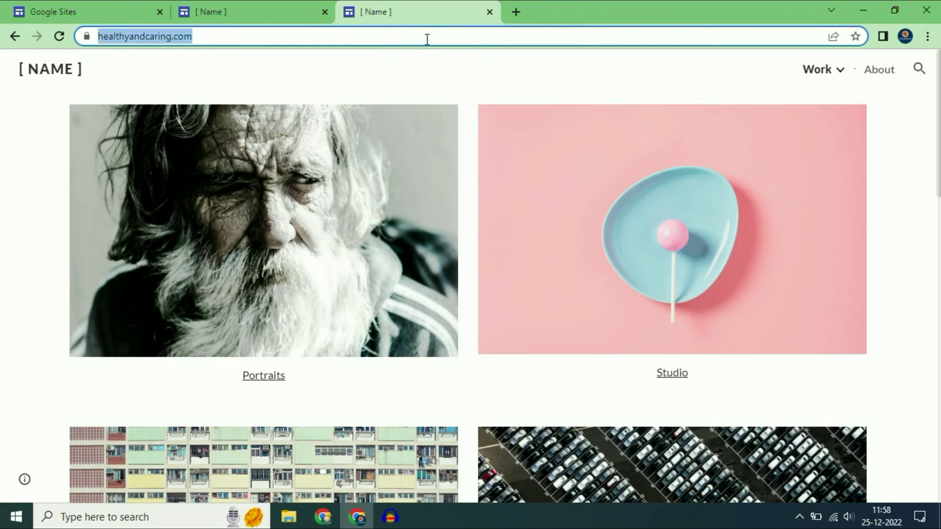
pyautogui.press('Return')
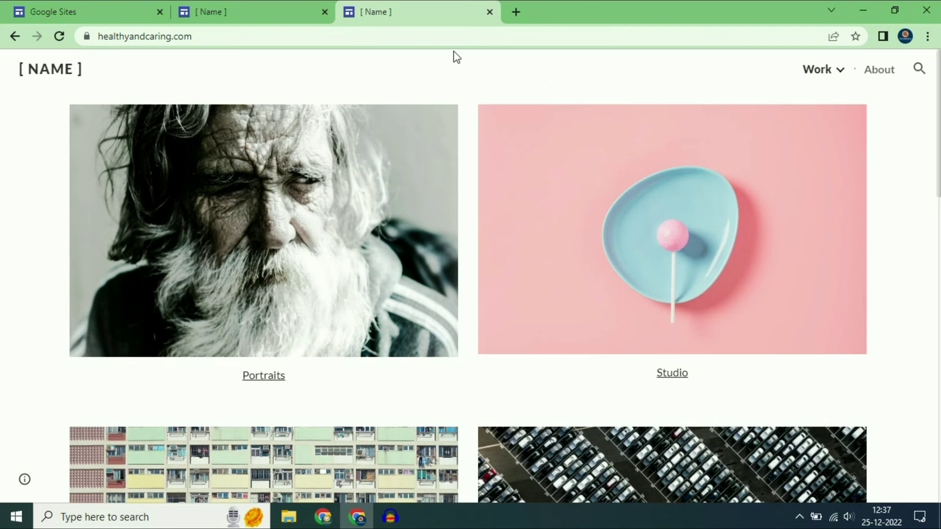
pyautogui.click(455, 36)
pyautogui.click(419, 35)
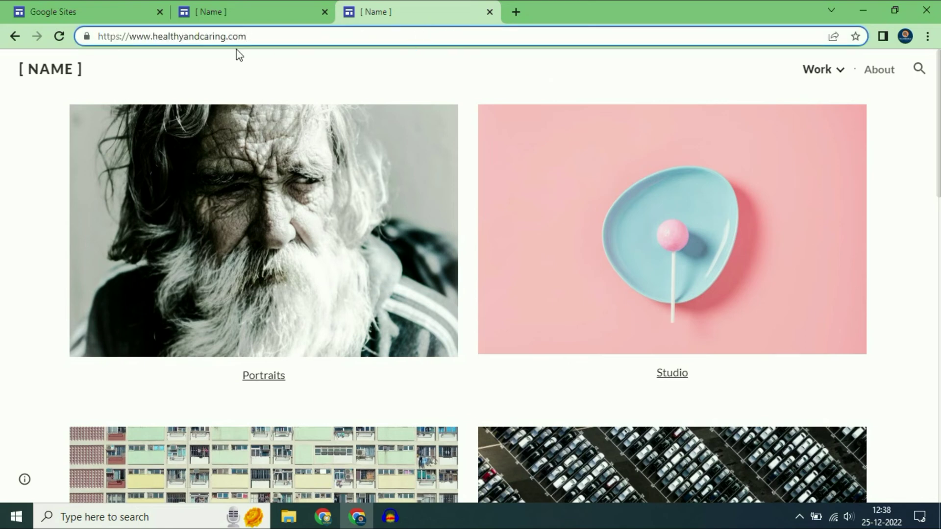
# Step: Copy the bare domain healthyandcaring.com from the site's web address and load it in a new incognito window
pyautogui.moveTo(154, 37); pyautogui.dragTo(248, 39)
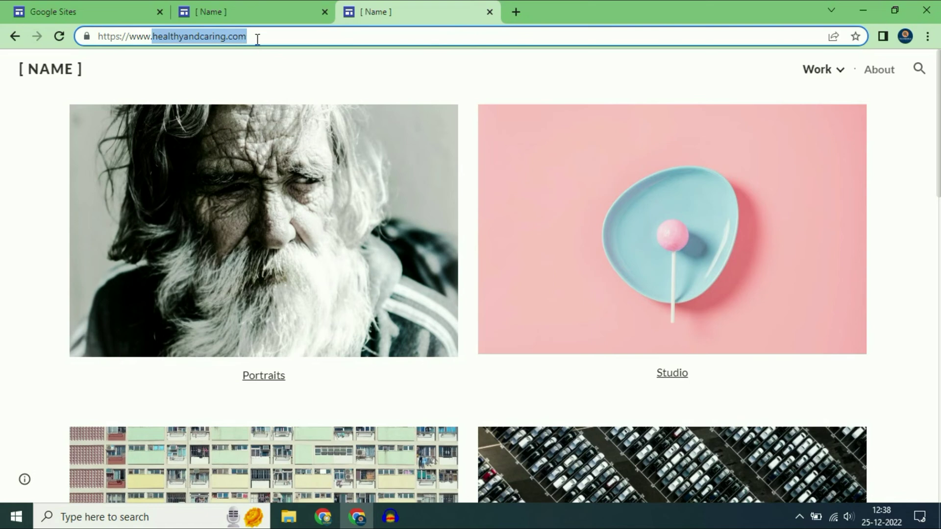
pyautogui.rightClick(226, 35)
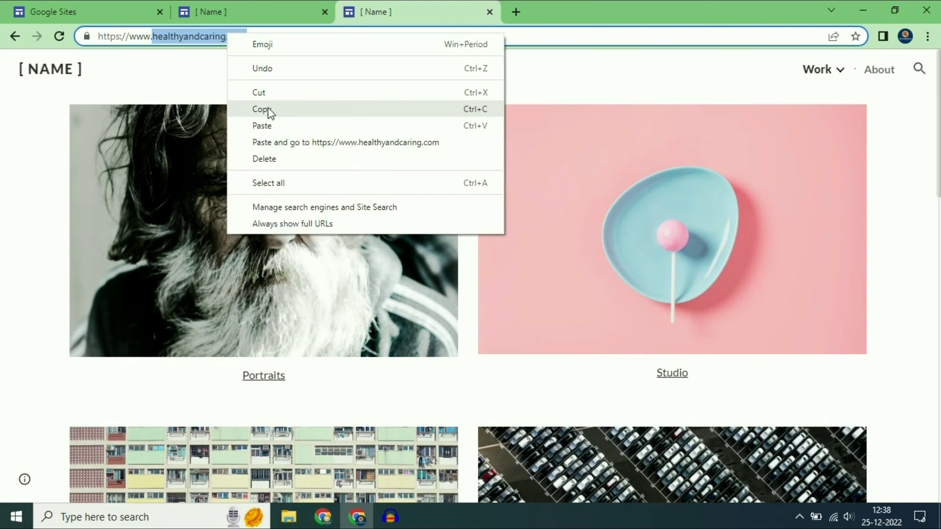
pyautogui.click(270, 109)
pyautogui.click(927, 36)
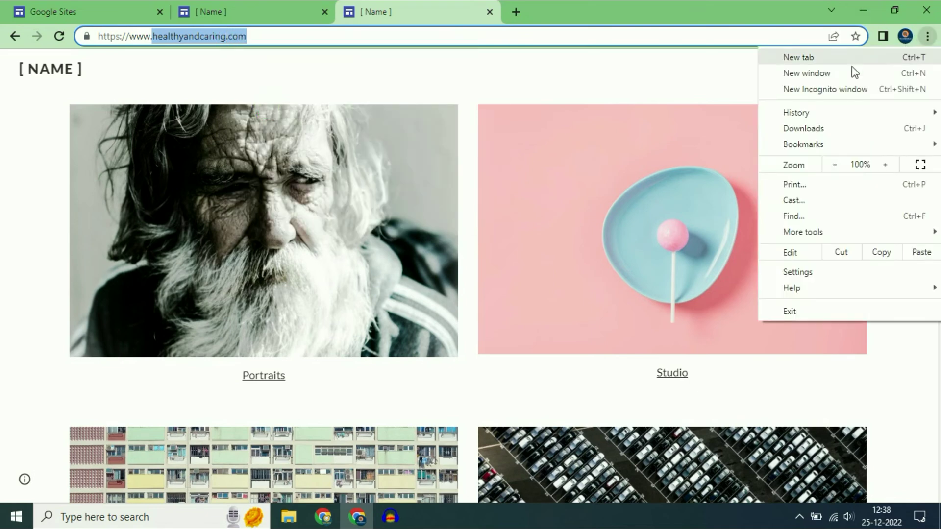
pyautogui.click(827, 92)
pyautogui.rightClick(226, 36)
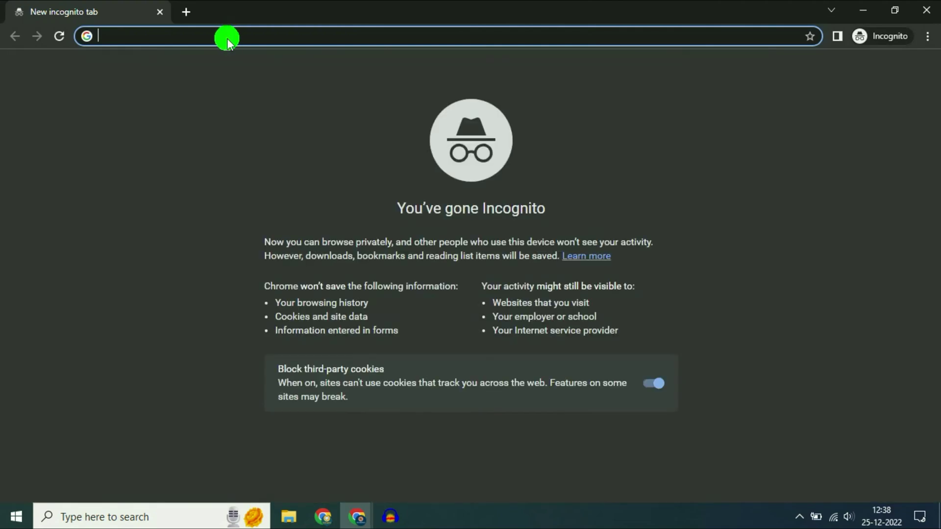
pyautogui.click(272, 147)
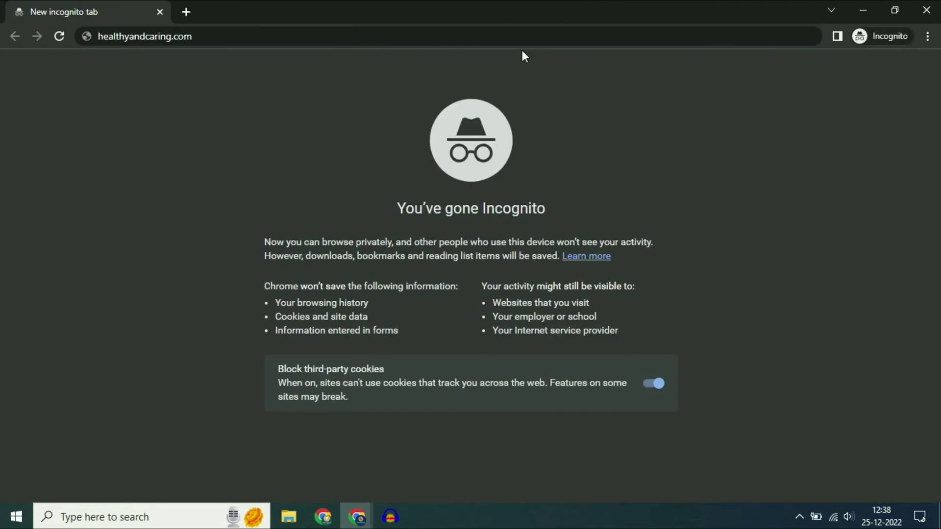
pyautogui.click(526, 37)
pyautogui.press('Return')
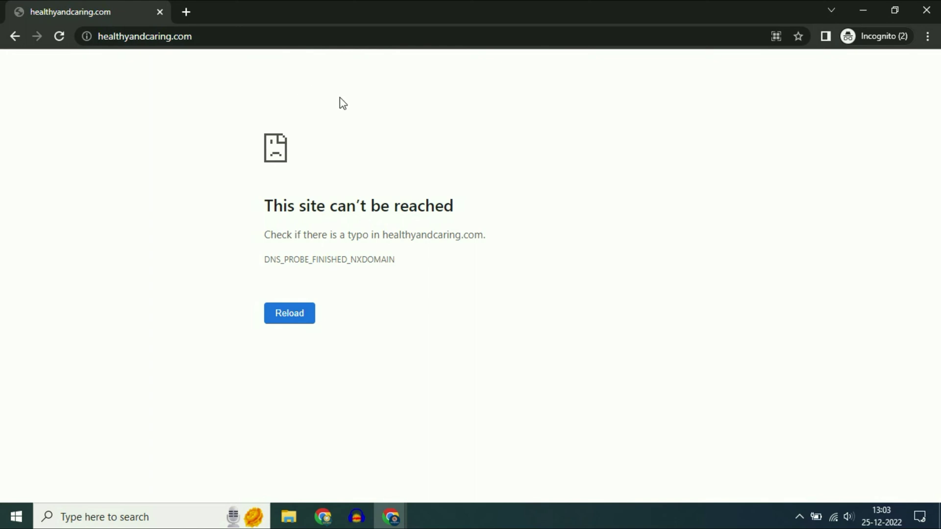
# Step: Switch to the GoDaddy DNS Management window and open the account's My Products page
pyautogui.moveTo(321, 515)
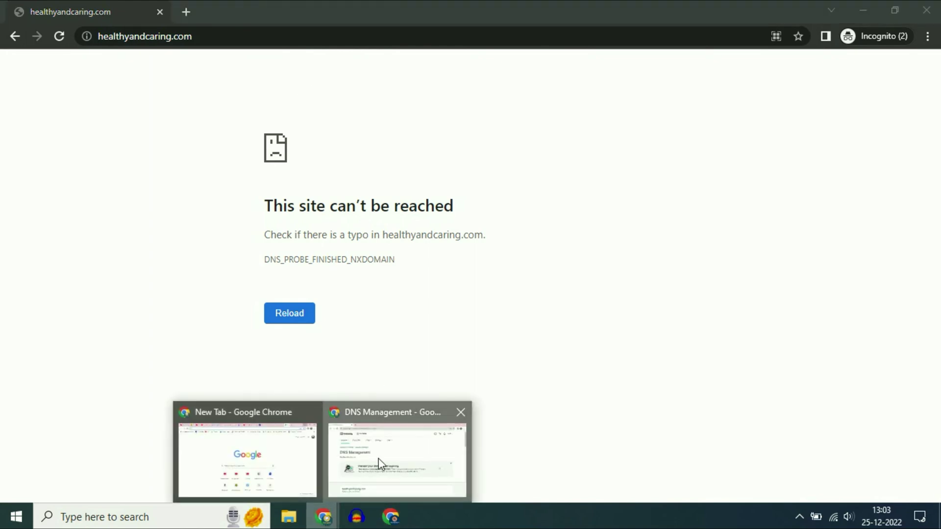
pyautogui.click(379, 460)
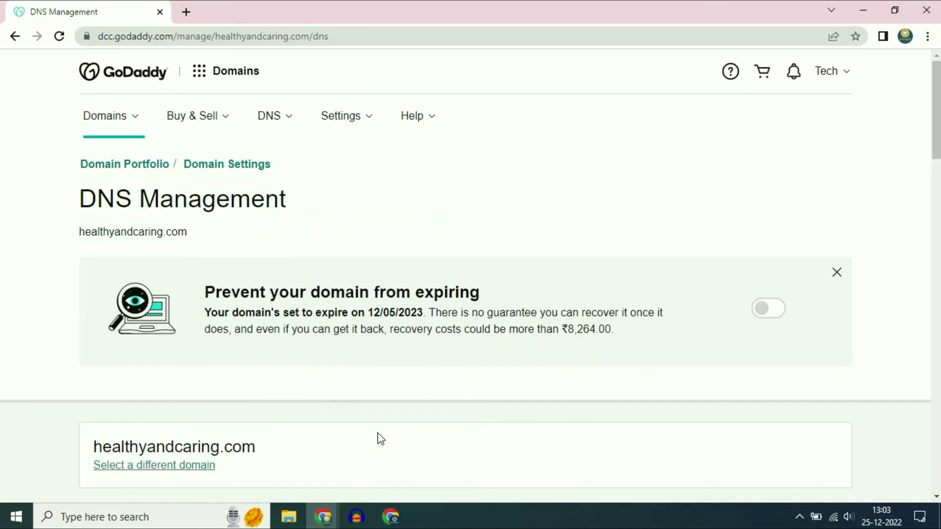
pyautogui.click(847, 83)
pyautogui.click(699, 199)
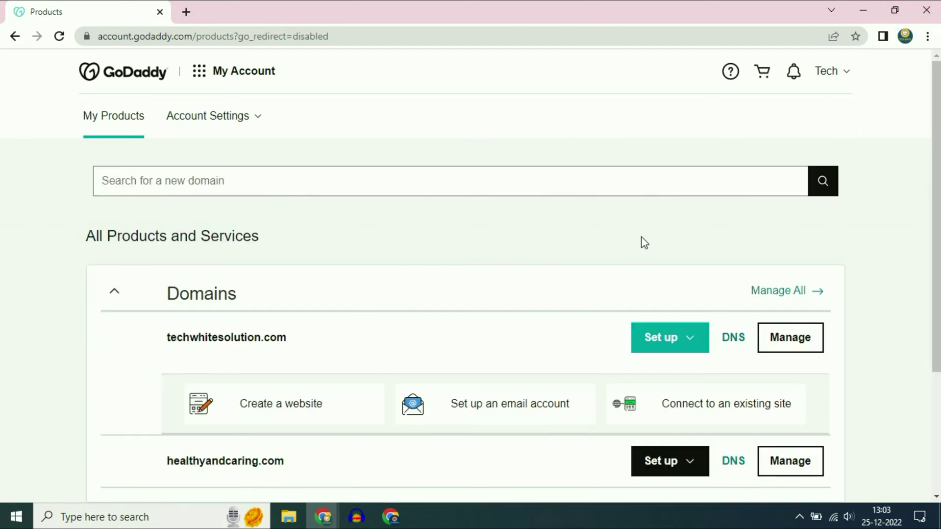
# Step: Copy the domain name healthyandcaring.com from the Domains list and open its DNS settings
pyautogui.scroll(-5, 575, 229)
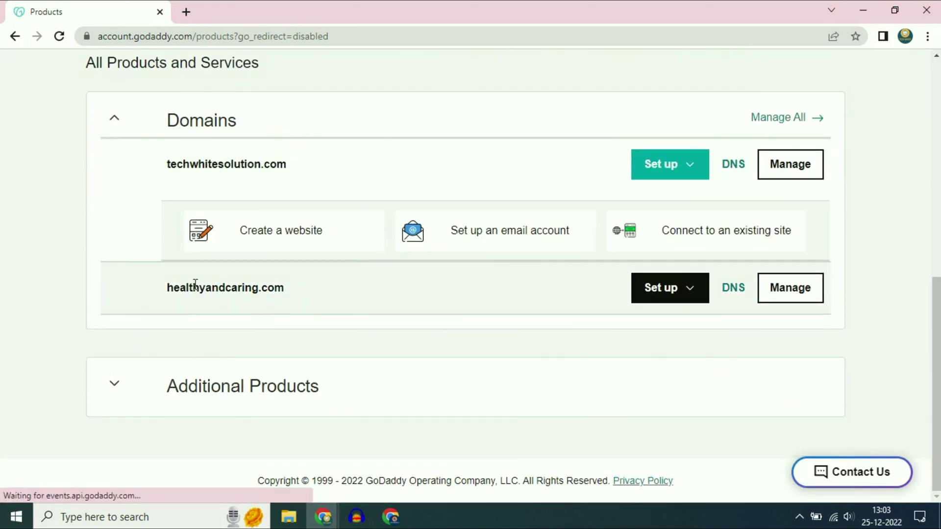
pyautogui.moveTo(166, 289); pyautogui.dragTo(293, 296)
pyautogui.hotkey('ctrl', 'c')
pyautogui.click(367, 308)
pyautogui.click(733, 288)
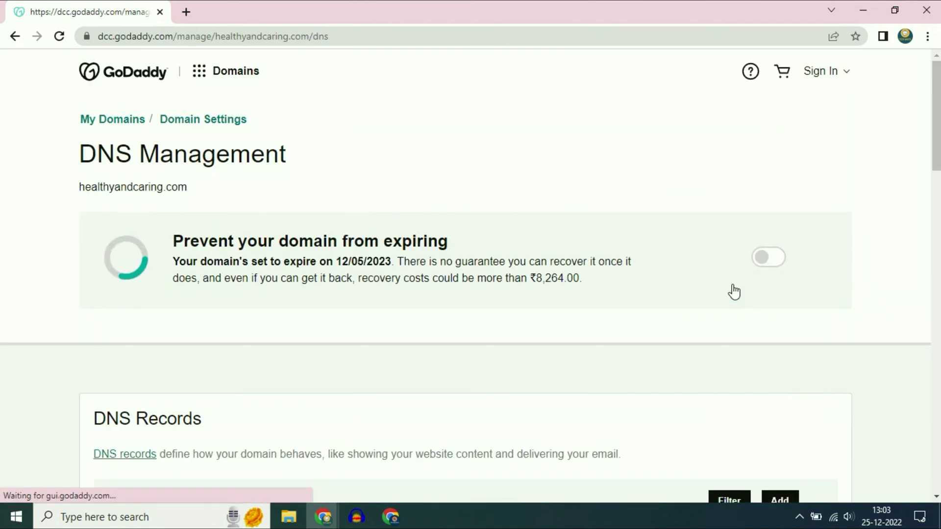
# Step: Find the Forwarding section in DNS Management and start adding forwarding for the domain itself
pyautogui.scroll(-5, 597, 223)
pyautogui.scroll(-15, 596, 221)
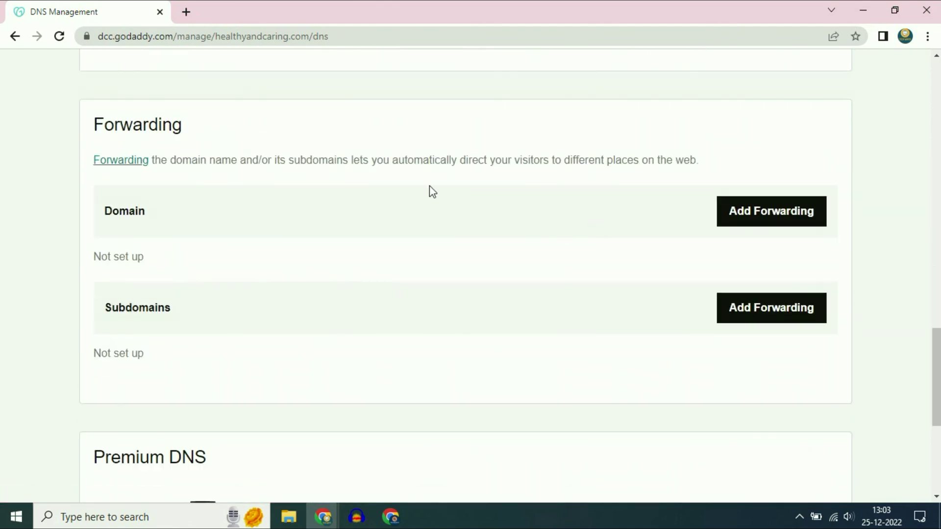
pyautogui.moveTo(95, 125); pyautogui.dragTo(182, 128)
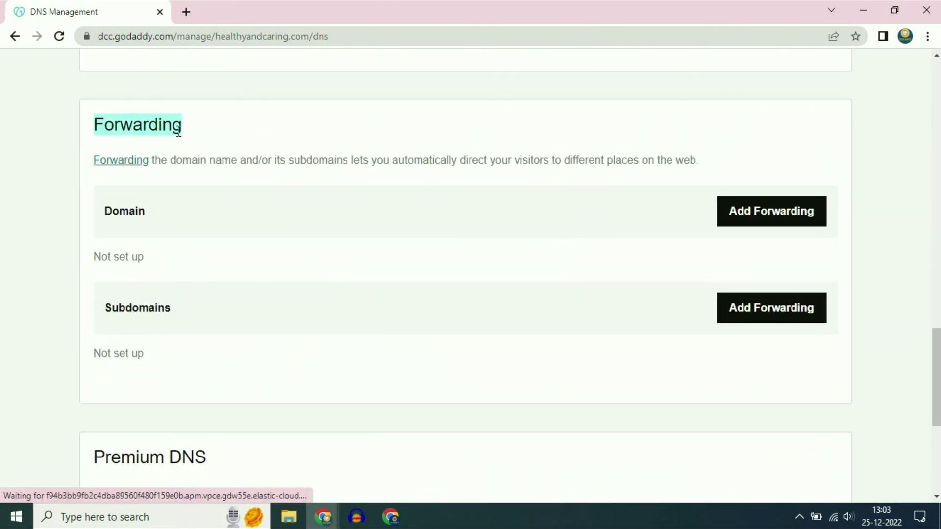
pyautogui.click(235, 126)
pyautogui.moveTo(105, 214); pyautogui.dragTo(164, 218)
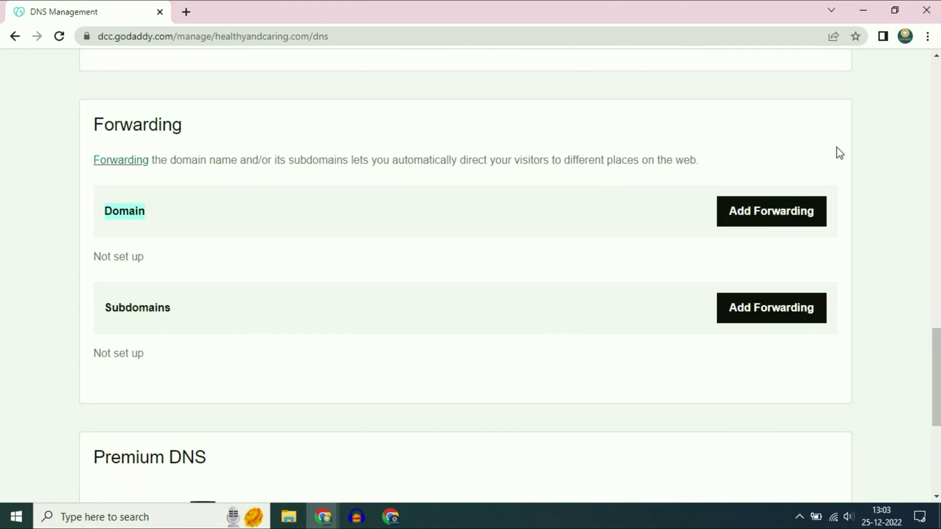
pyautogui.click(784, 216)
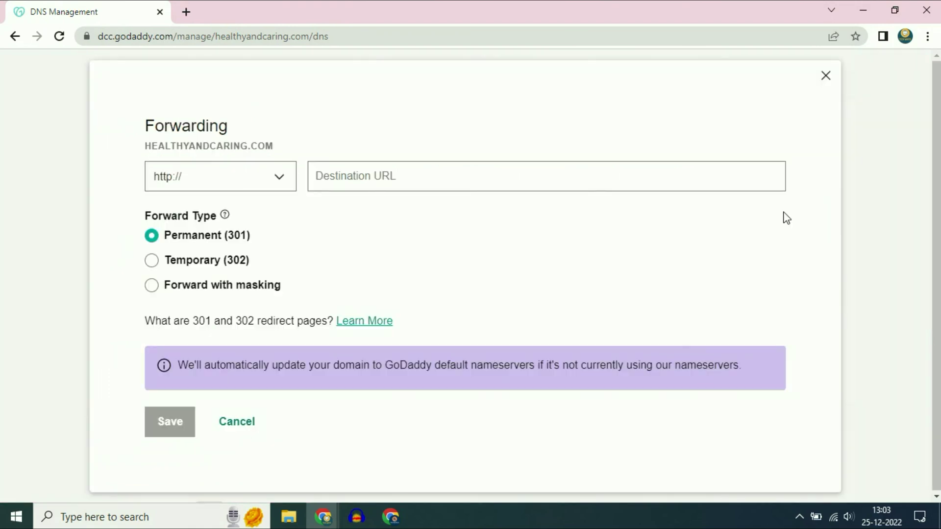
pyautogui.click(370, 176)
pyautogui.hotkey('ctrl', 'v')
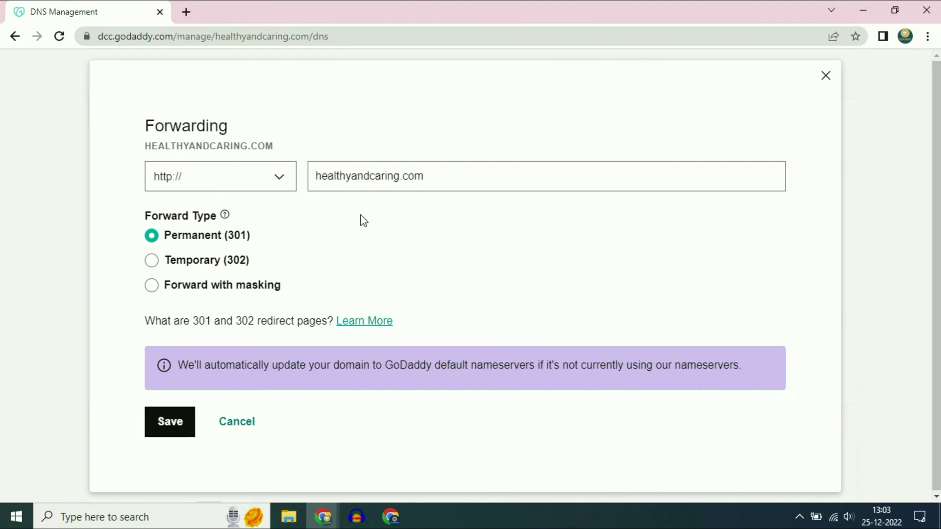
pyautogui.write('www')
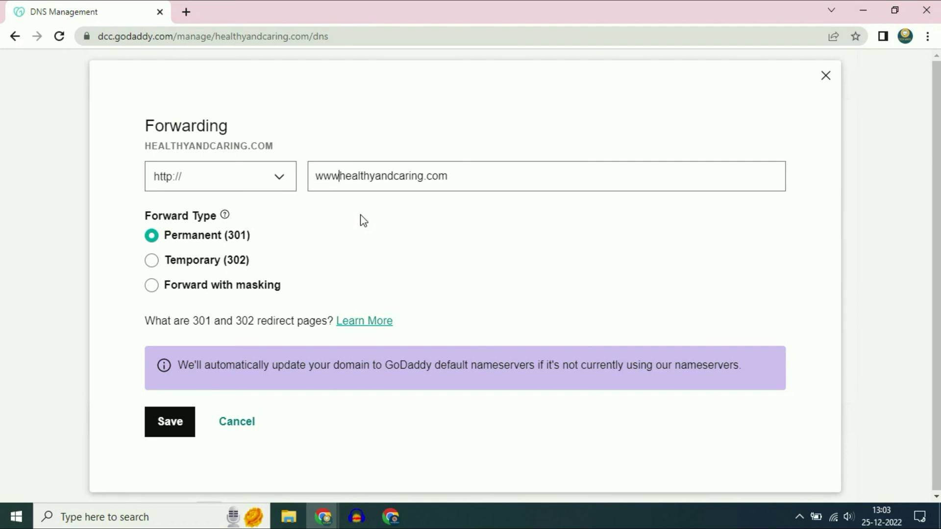
pyautogui.write('.')
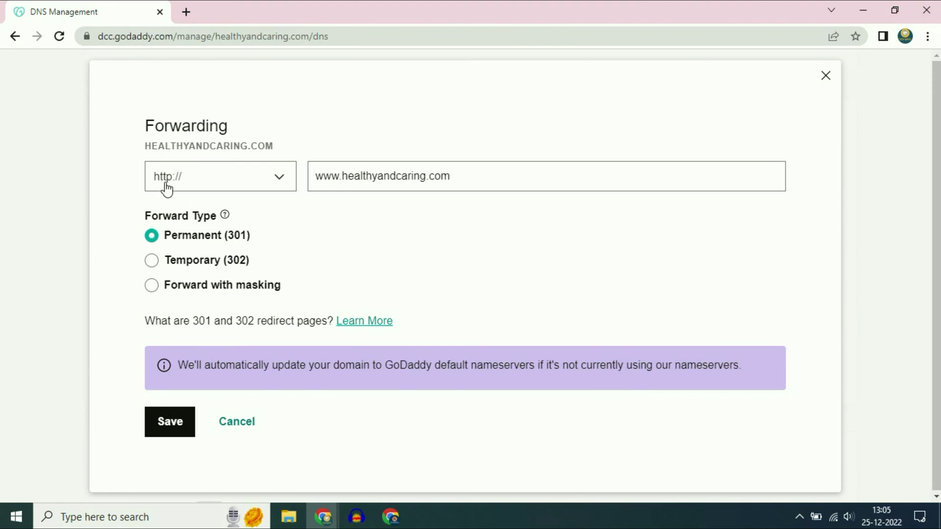
pyautogui.click(278, 182)
pyautogui.click(210, 235)
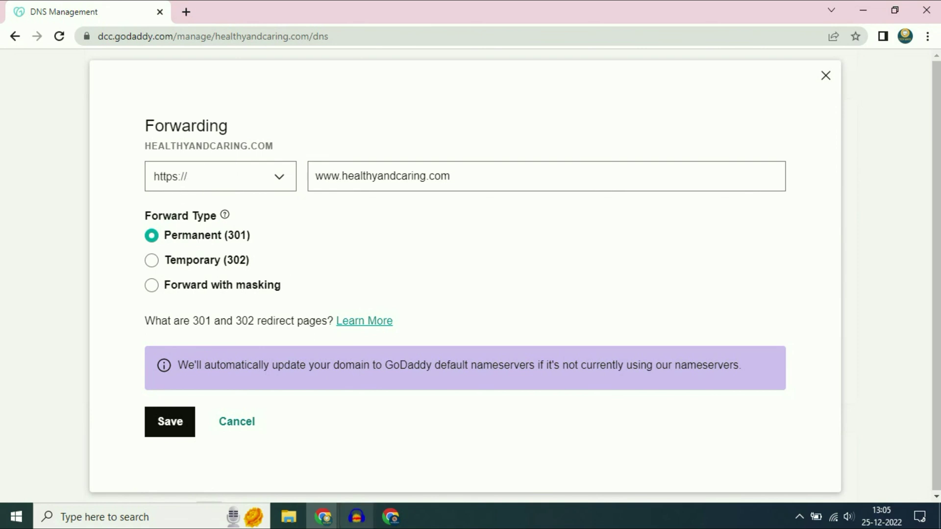
# Step: Switch to the published site to check its full web address and return to the GoDaddy forwarding form
pyautogui.moveTo(391, 516)
pyautogui.click(277, 457)
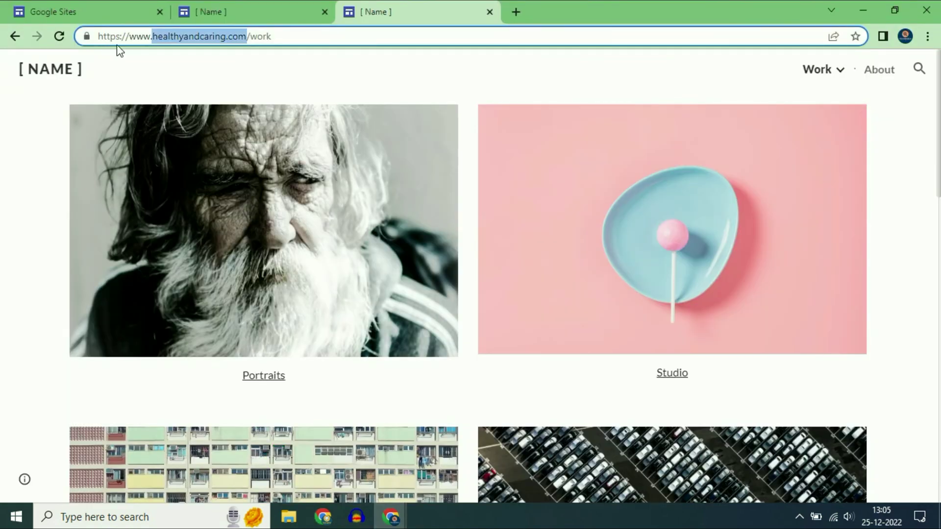
pyautogui.click(325, 515)
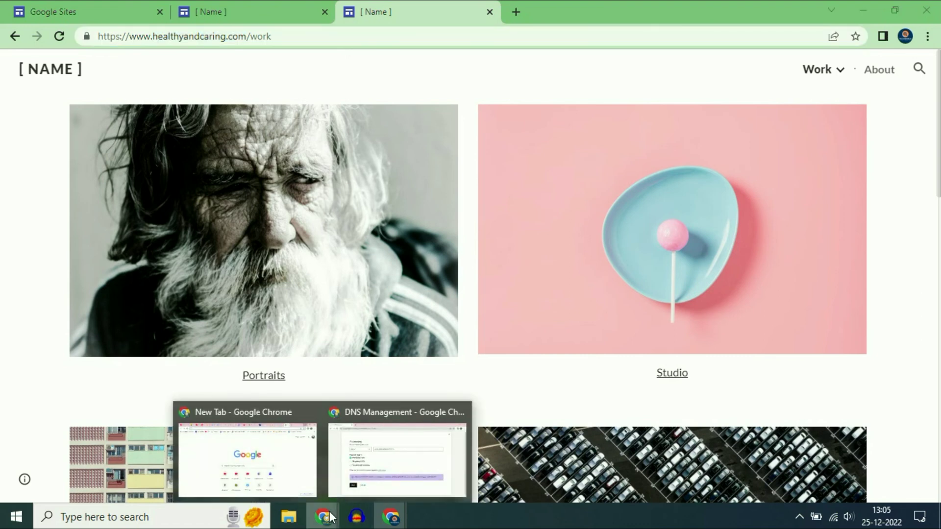
pyautogui.click(360, 480)
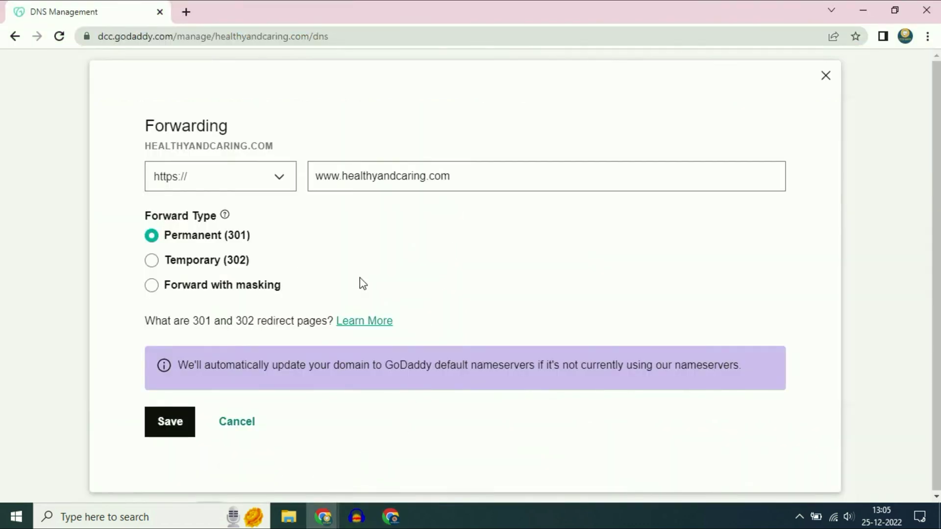
# Step: Save the Permanent (301) domain forwarding, dismiss the notification and reload the page to review the forwarding entry
pyautogui.click(177, 432)
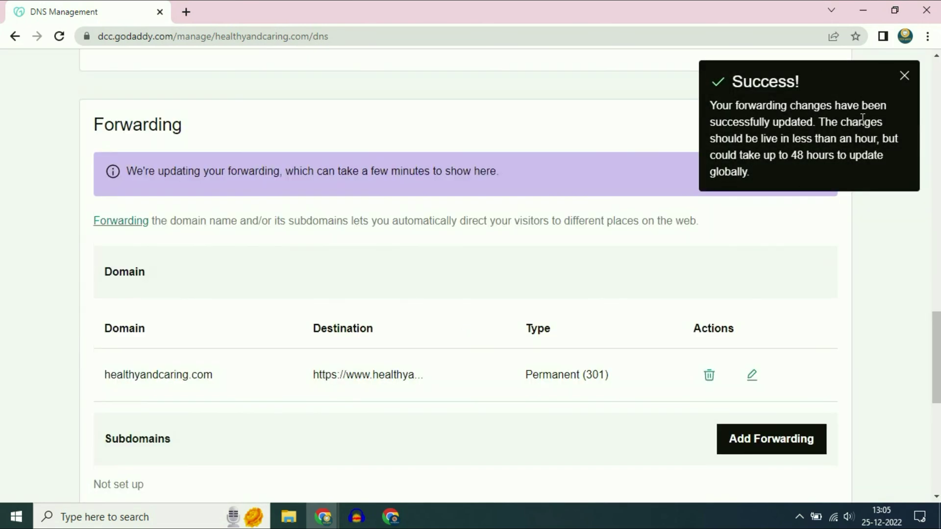
pyautogui.click(904, 76)
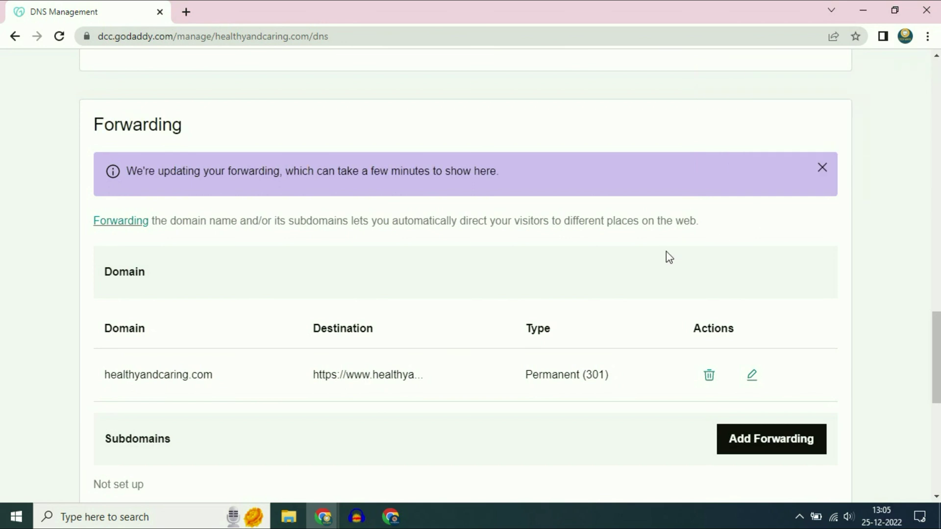
pyautogui.scroll(-1, 659, 258)
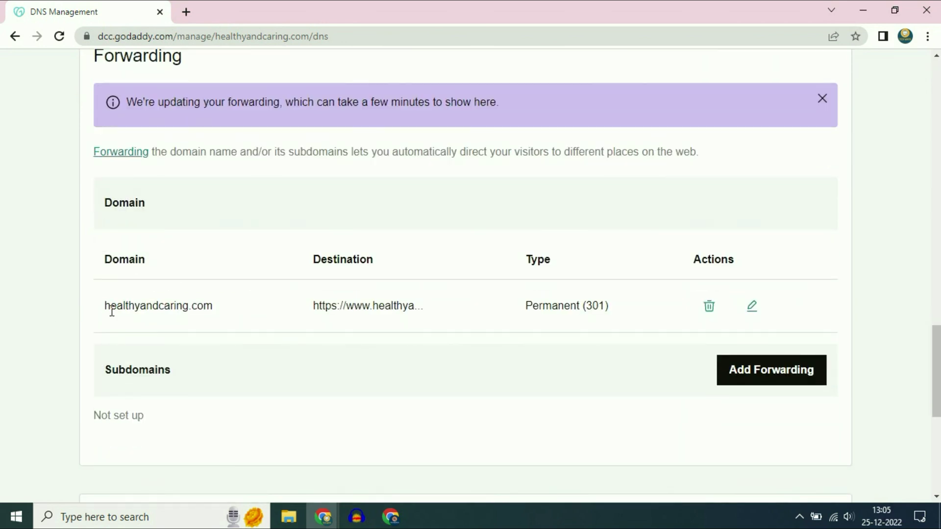
pyautogui.moveTo(106, 304); pyautogui.dragTo(210, 307)
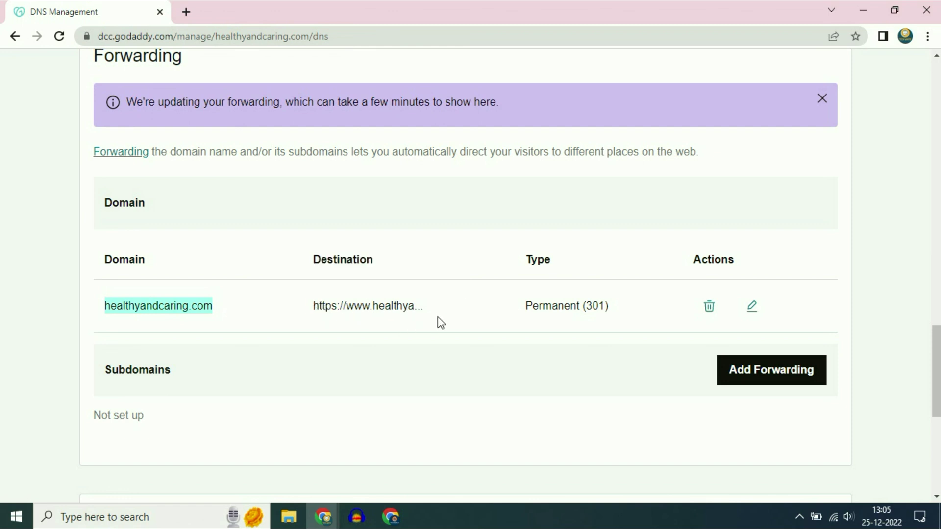
pyautogui.scroll(1, 440, 322)
pyautogui.click(59, 37)
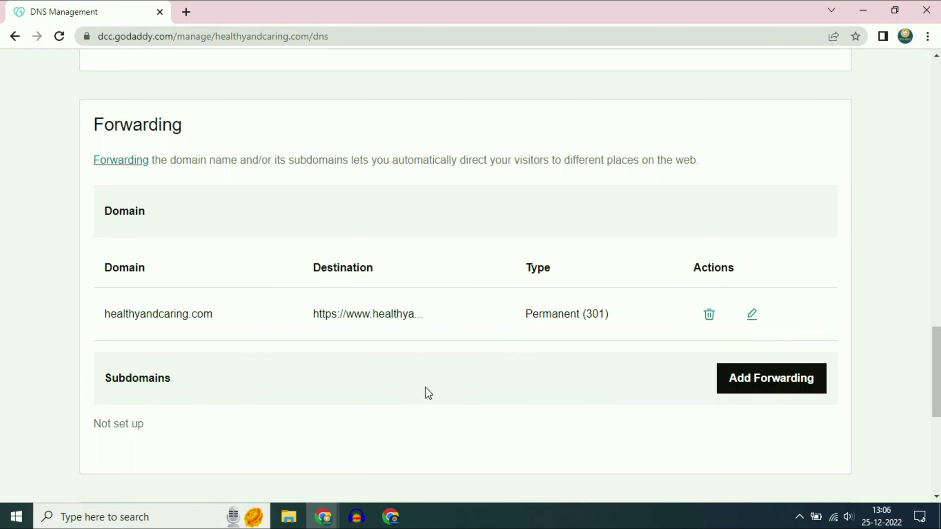
# Step: Copy healthyandcaring.com from the forwarding entry and load it in a new incognito window of the other Chrome profile
pyautogui.moveTo(104, 318); pyautogui.dragTo(212, 319)
pyautogui.rightClick(190, 316)
pyautogui.click(211, 341)
pyautogui.rightClick(190, 316)
pyautogui.click(204, 325)
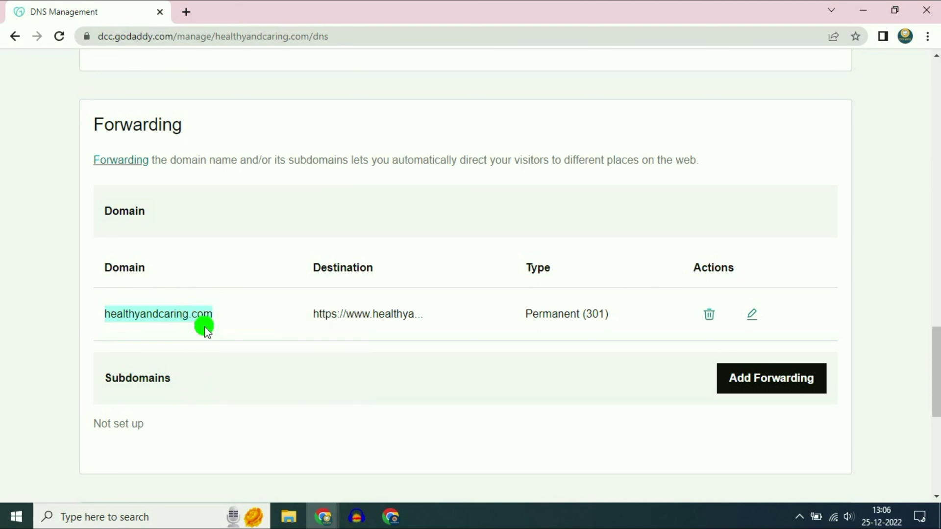
pyautogui.click(390, 517)
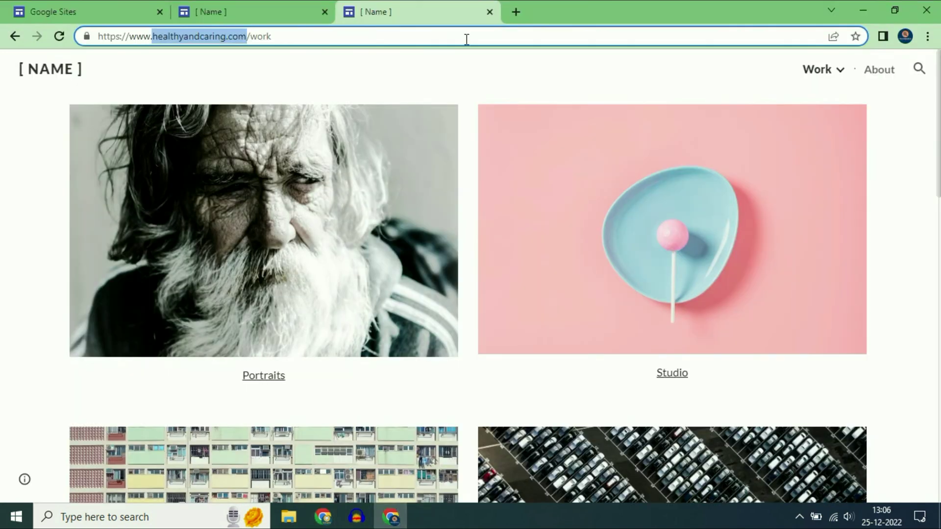
pyautogui.click(928, 36)
pyautogui.click(816, 88)
pyautogui.rightClick(413, 37)
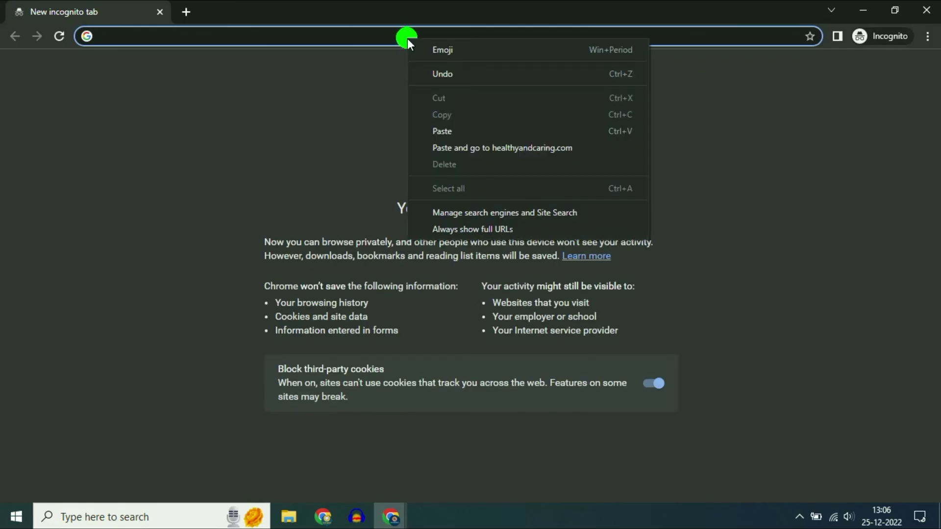
pyautogui.click(442, 130)
pyautogui.press('Return')
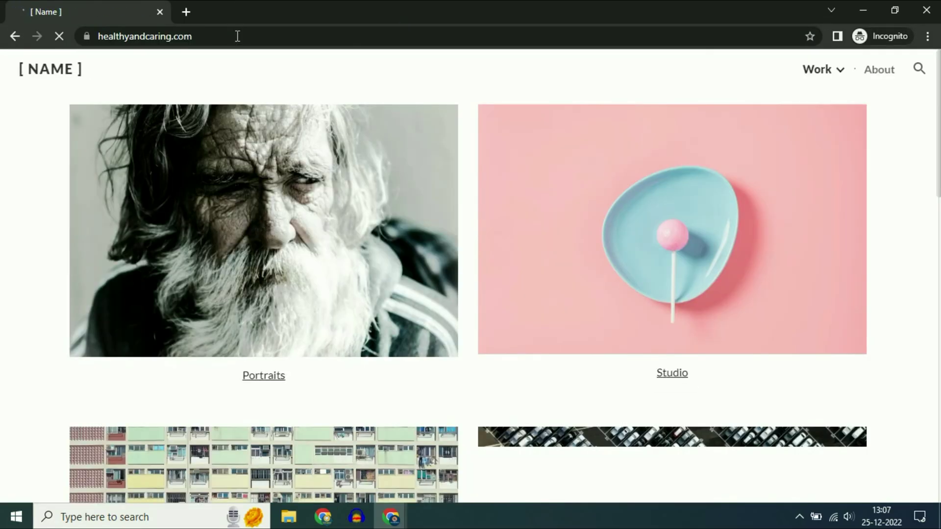
# Step: Load healthyandcaring.com once more in a second incognito tab to check the forwarding
pyautogui.click(314, 33)
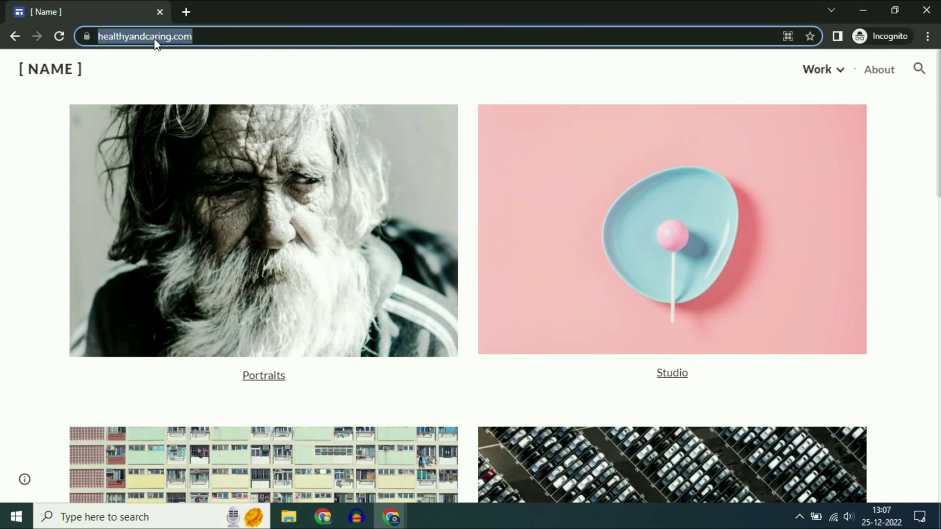
pyautogui.click(186, 11)
pyautogui.hotkey('ctrl', 'v')
pyautogui.press('Return')
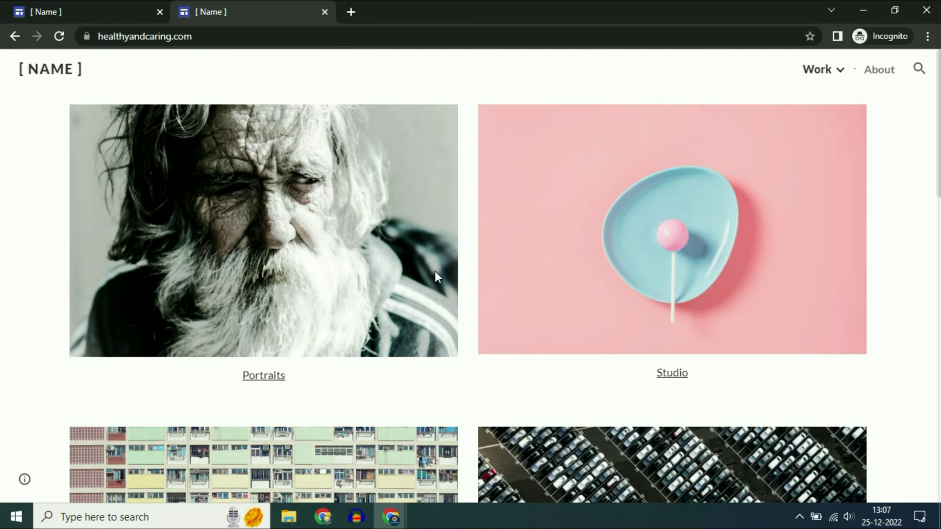